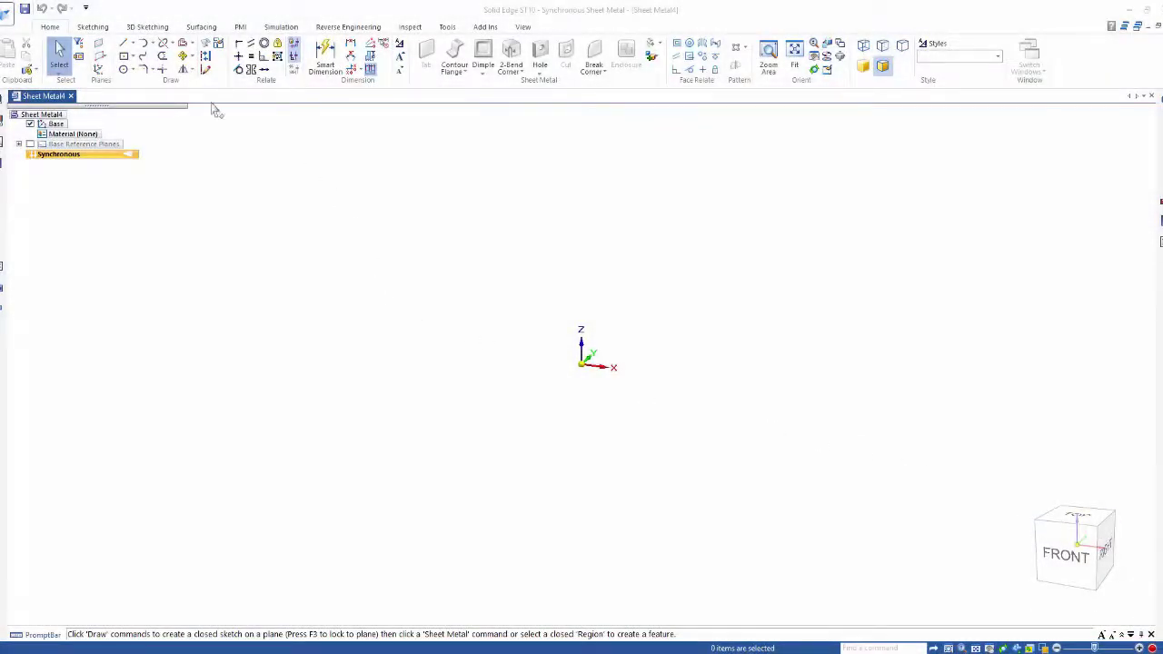
Step: Sketch a rectangle about 115 mm by 72 mm around the origin on the horizontal base plane
click(123, 56)
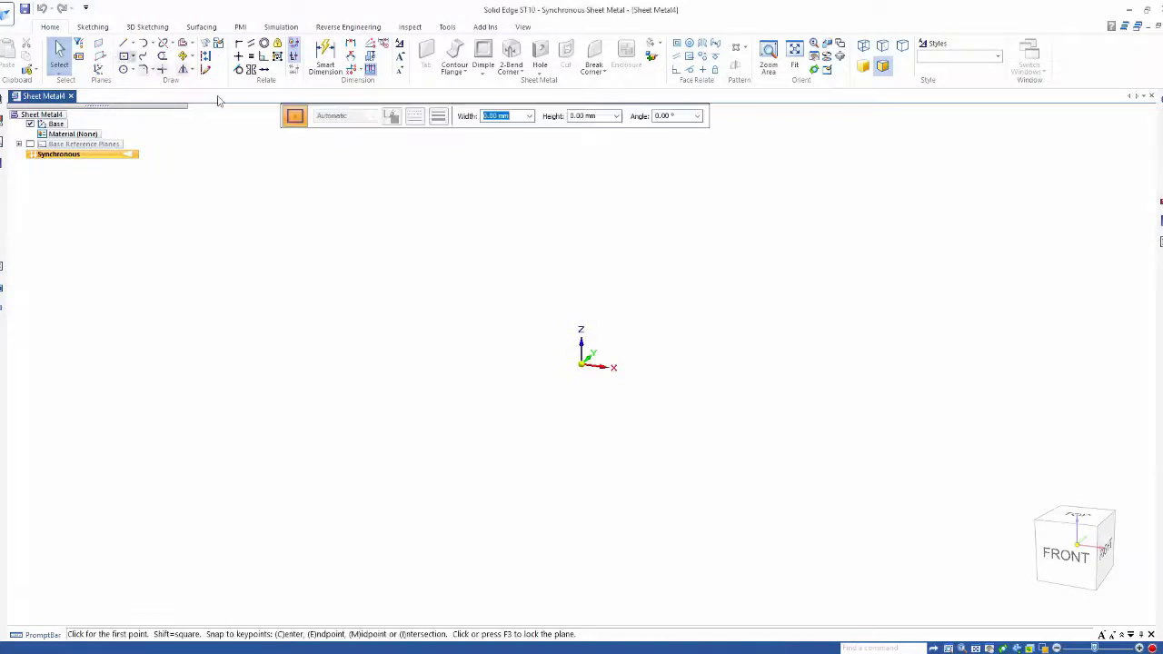
key(n)
key(F3)
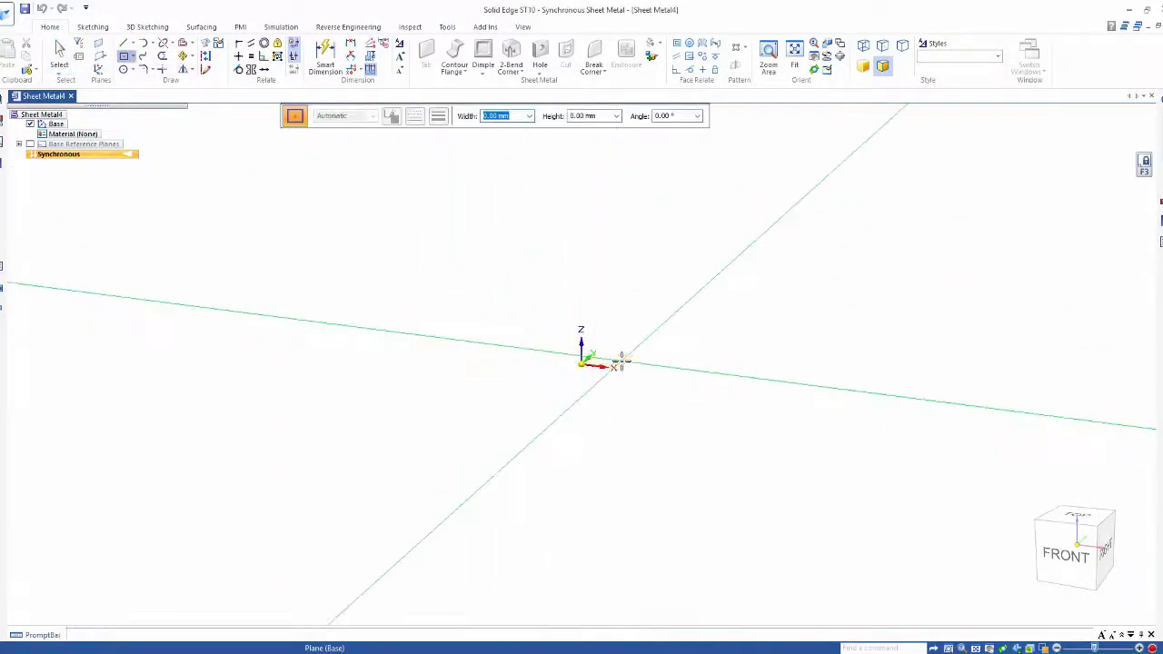
click(656, 396)
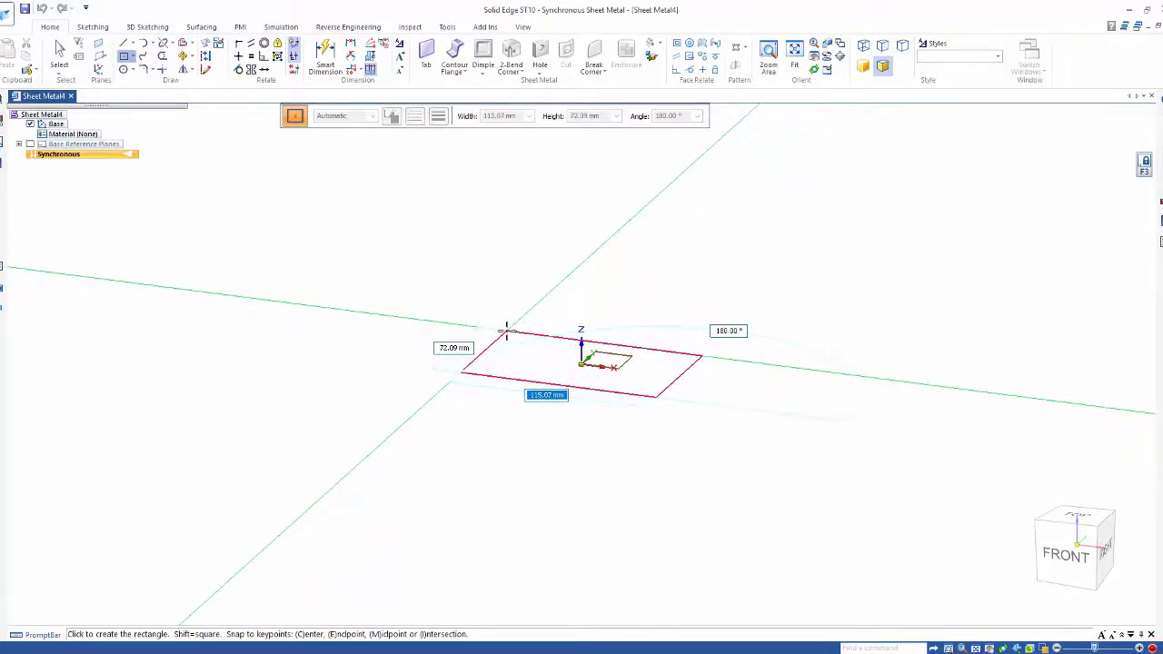
click(507, 331)
key(Escape)
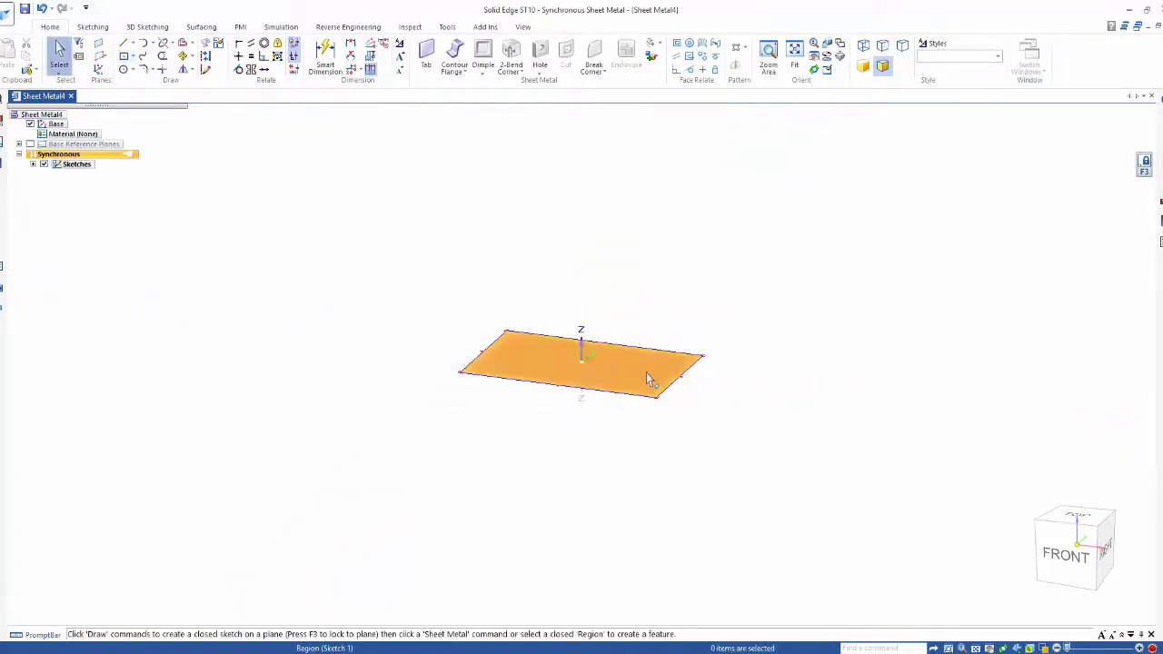
Step: Create a 1 mm thick tab from the rectangular sketch region
click(649, 377)
click(649, 329)
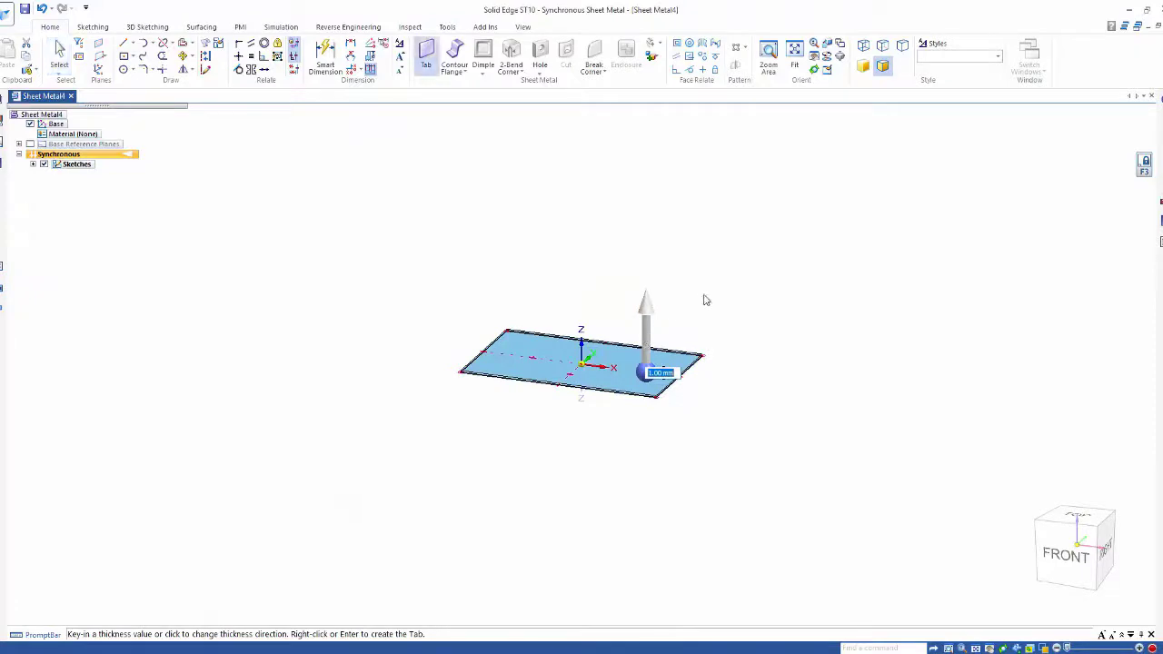
key(Return)
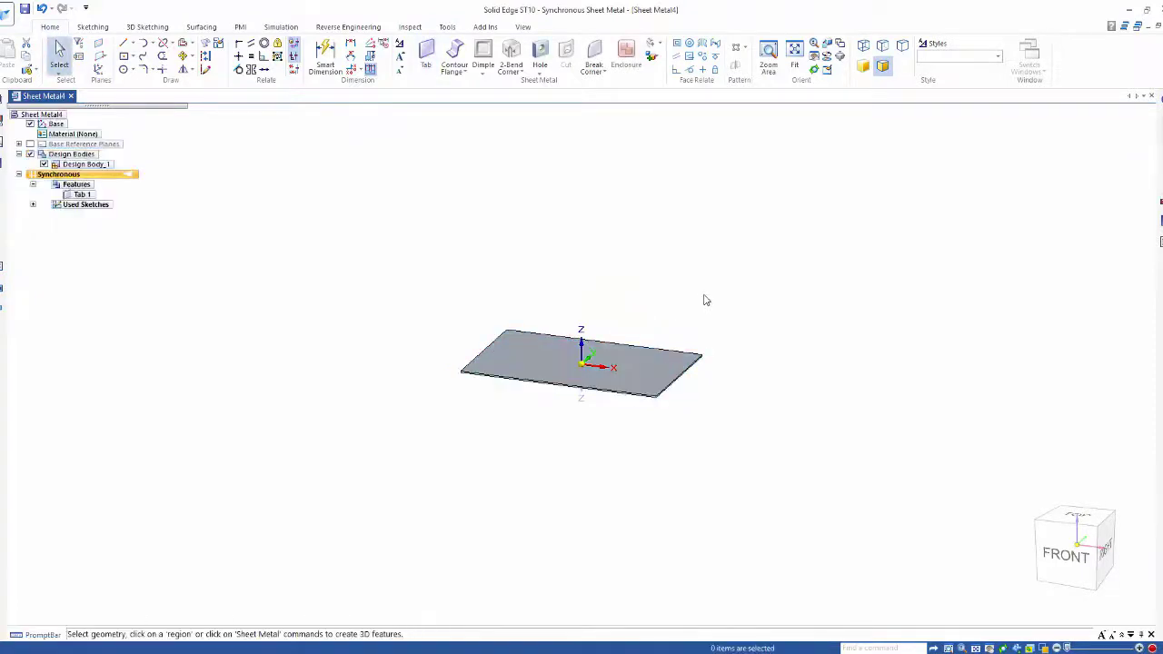
Step: Create matching 90° flanges about 80 mm long, pointing down from both short edges of the tab
scroll(714, 340, up, 3)
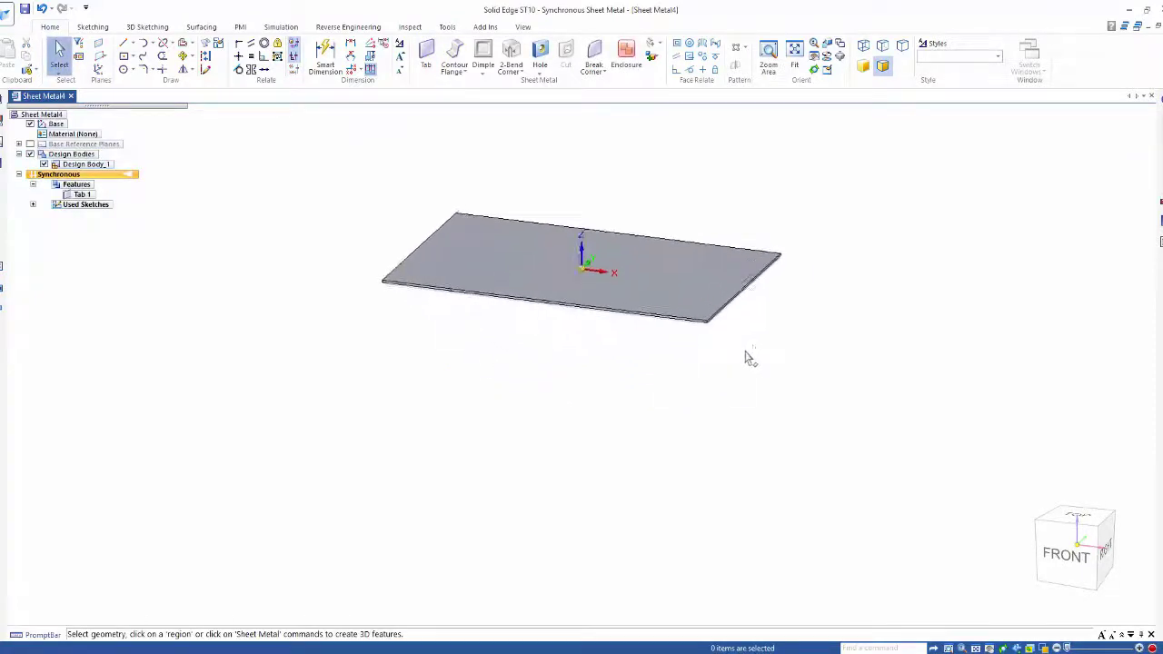
click(757, 290)
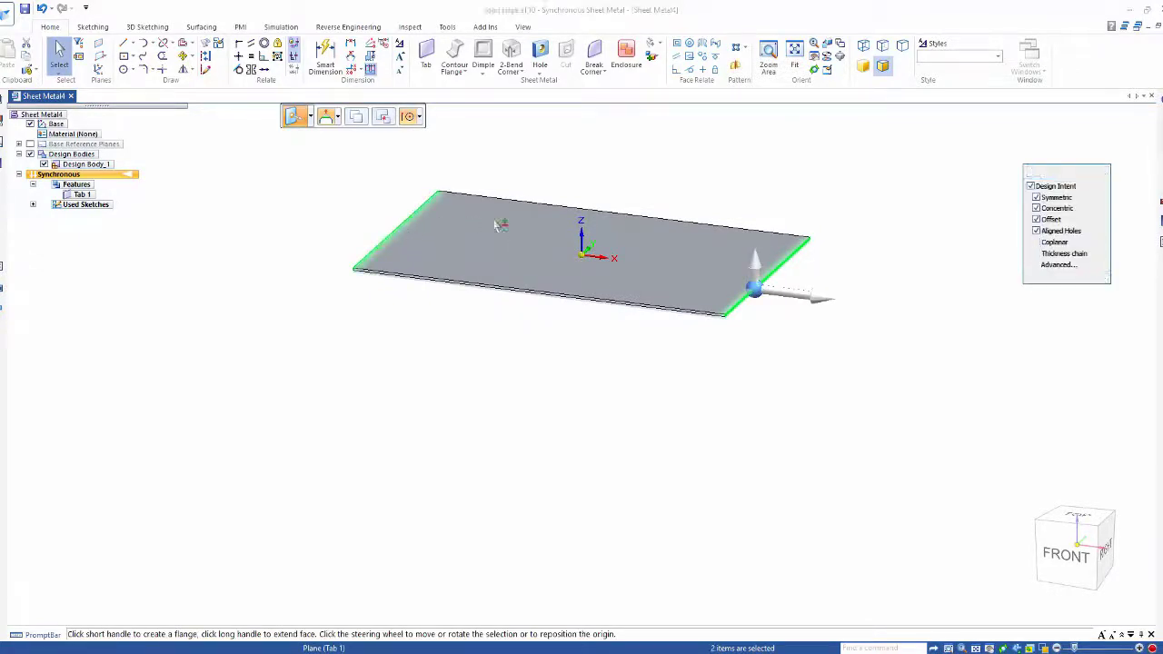
key(Escape)
click(758, 306)
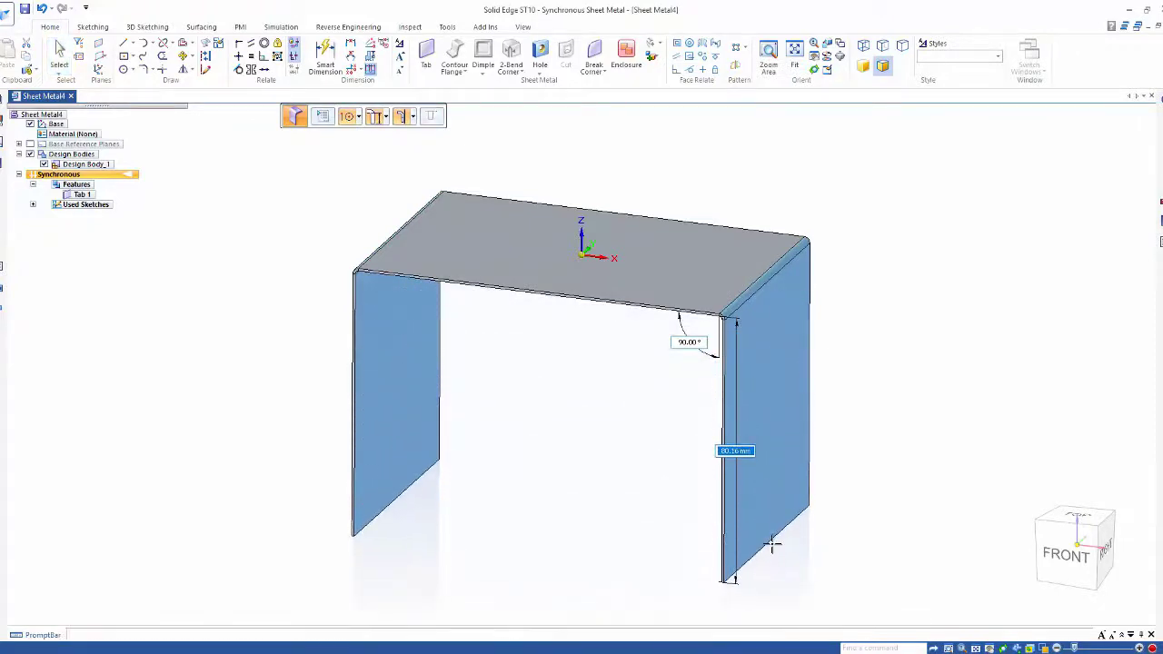
click(769, 545)
Step: Add outward 90° flanges about 47 mm long along the lower edges of both vertical flanges
middle_drag(607, 462, 445, 393)
drag(320, 358, 861, 505)
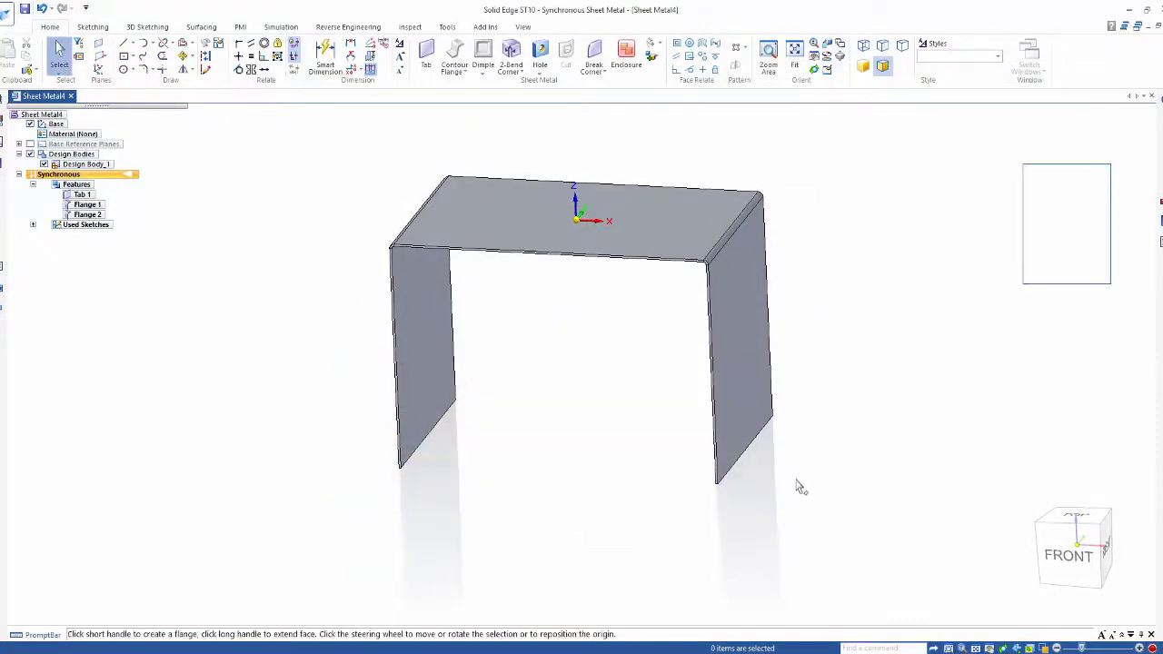
click(750, 491)
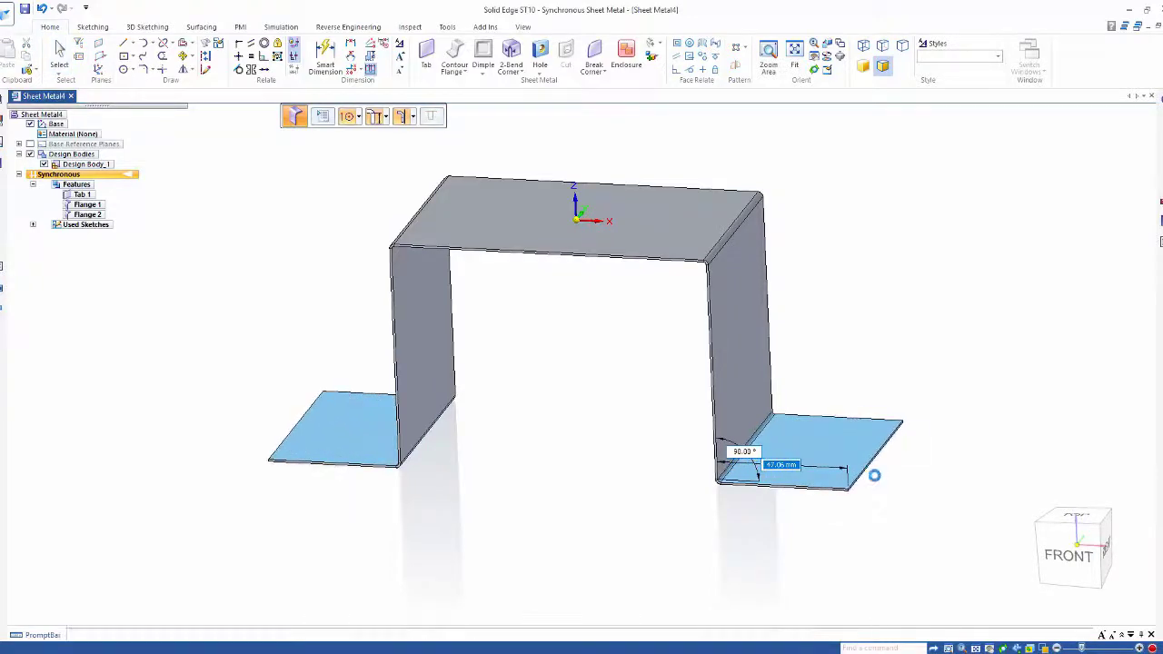
click(876, 476)
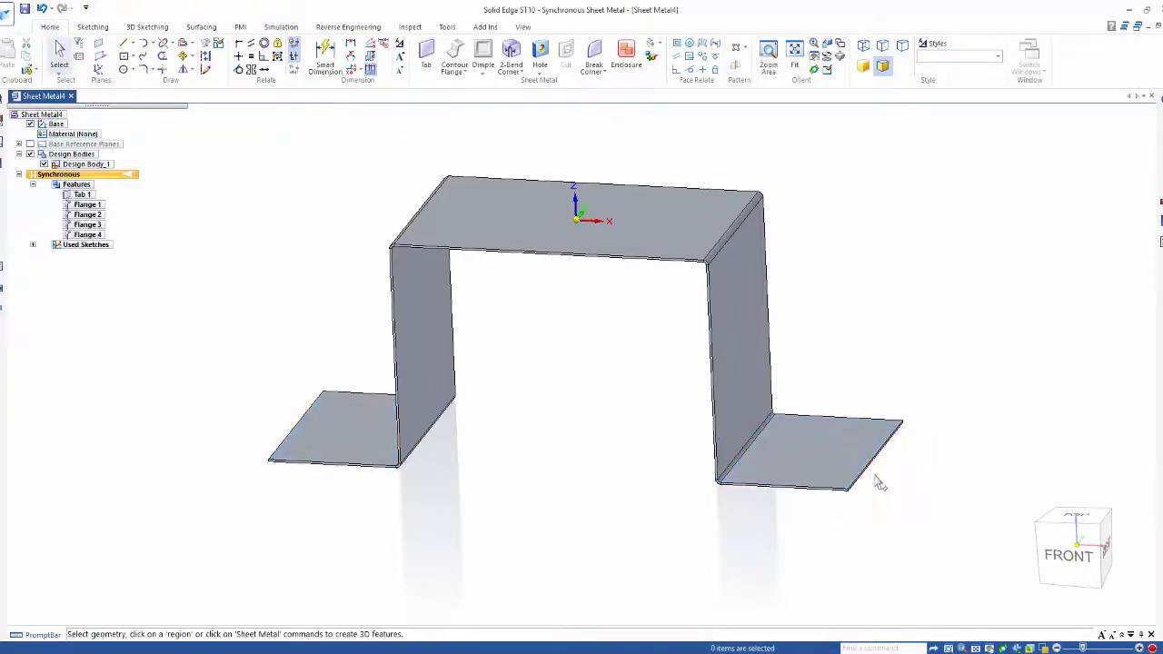
Step: Rotate the +X side flange and its foot outward about 33° around the upper bend, keeping the opposite side symmetric
click(817, 443)
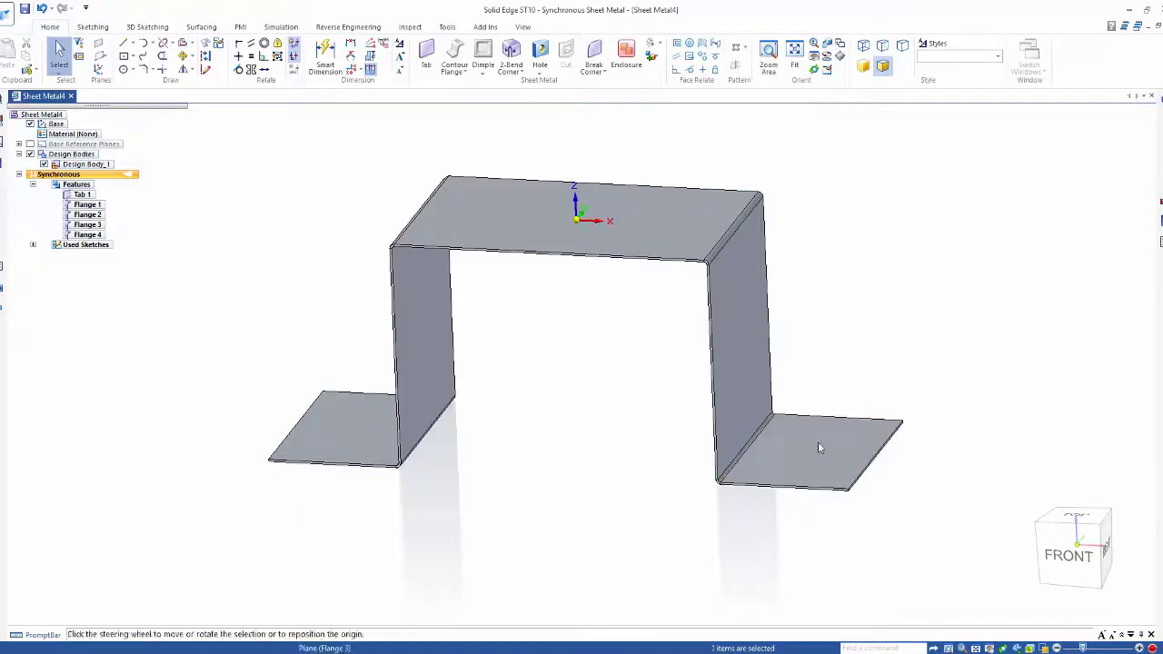
ctrl+click(745, 377)
drag(817, 442, 729, 234)
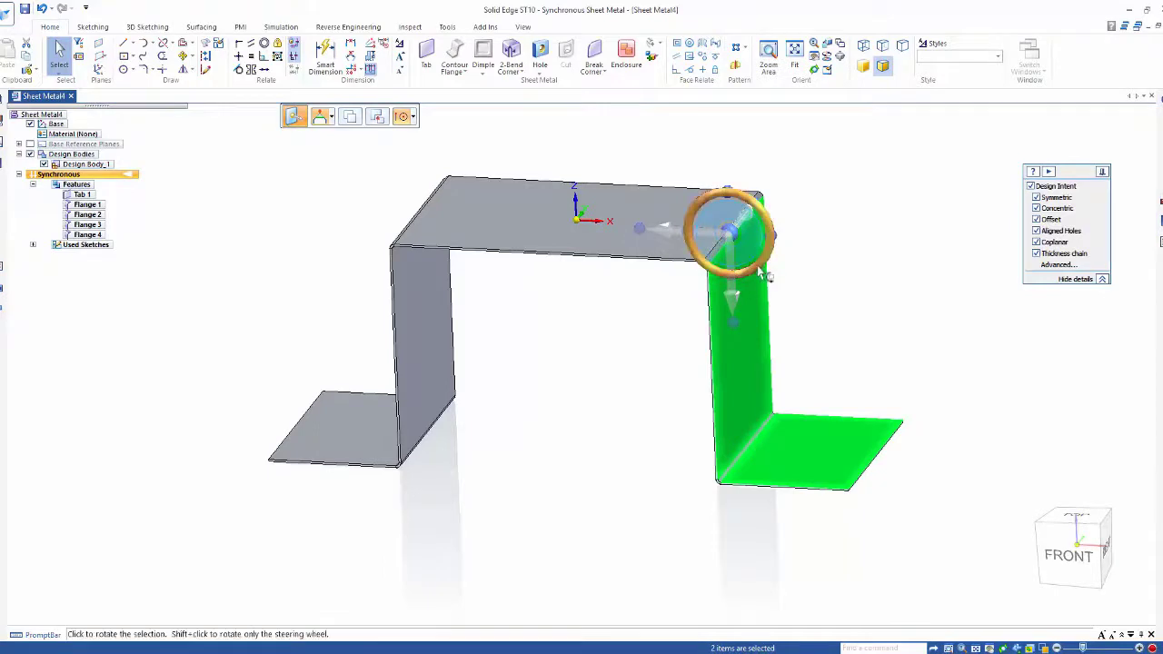
click(760, 271)
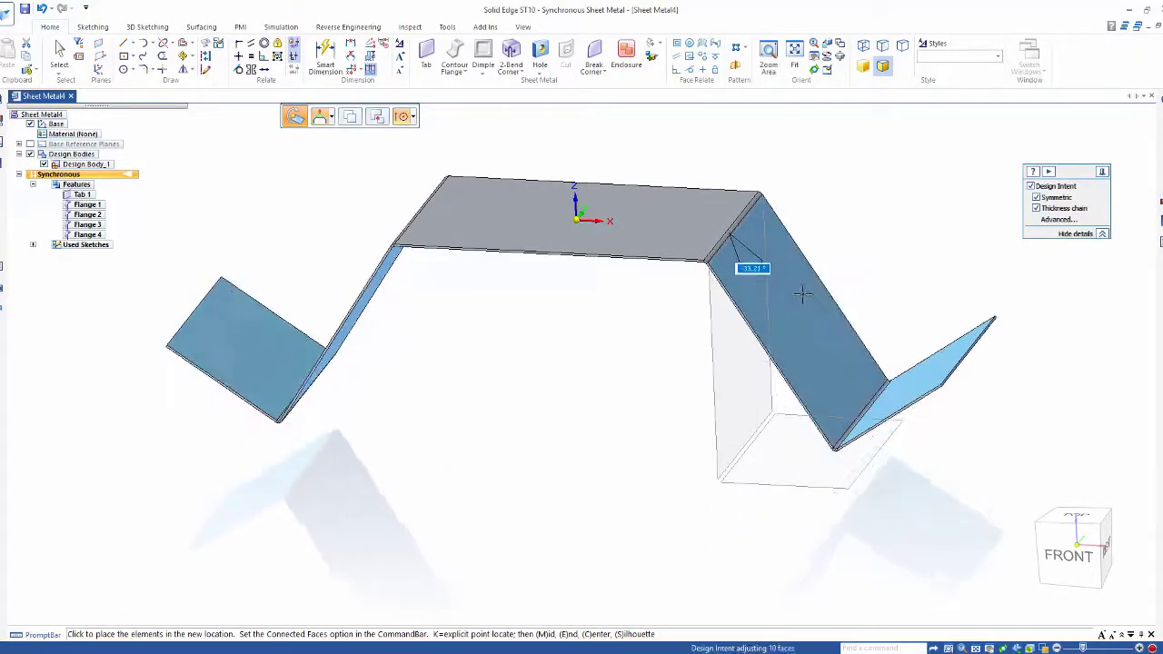
click(805, 297)
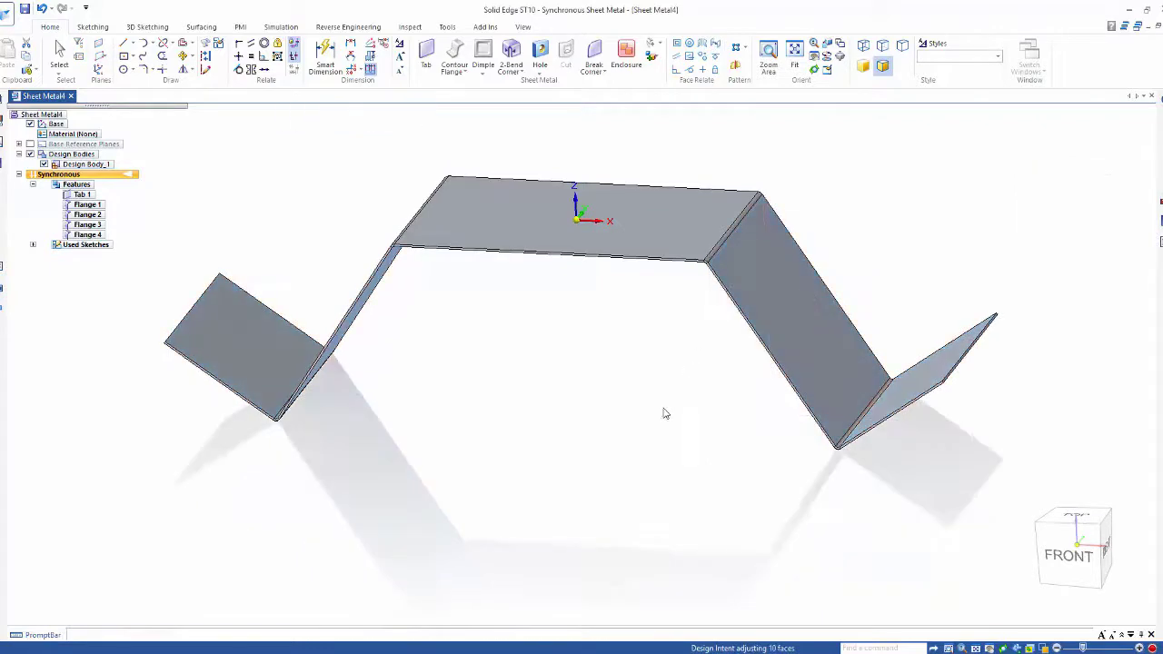
key(Escape)
Step: Make the -X side flange vertical together with its foot using a Horizontal/Vertical face relation, with Symmetric design intent off
middle_drag(631, 409, 405, 337)
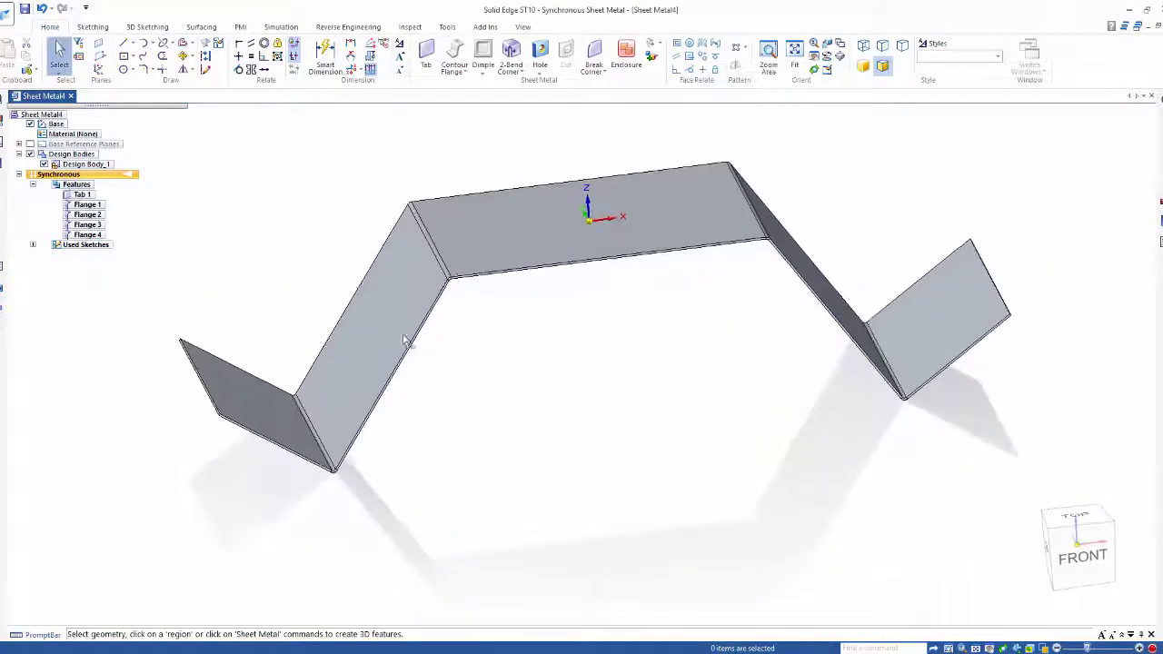
click(381, 325)
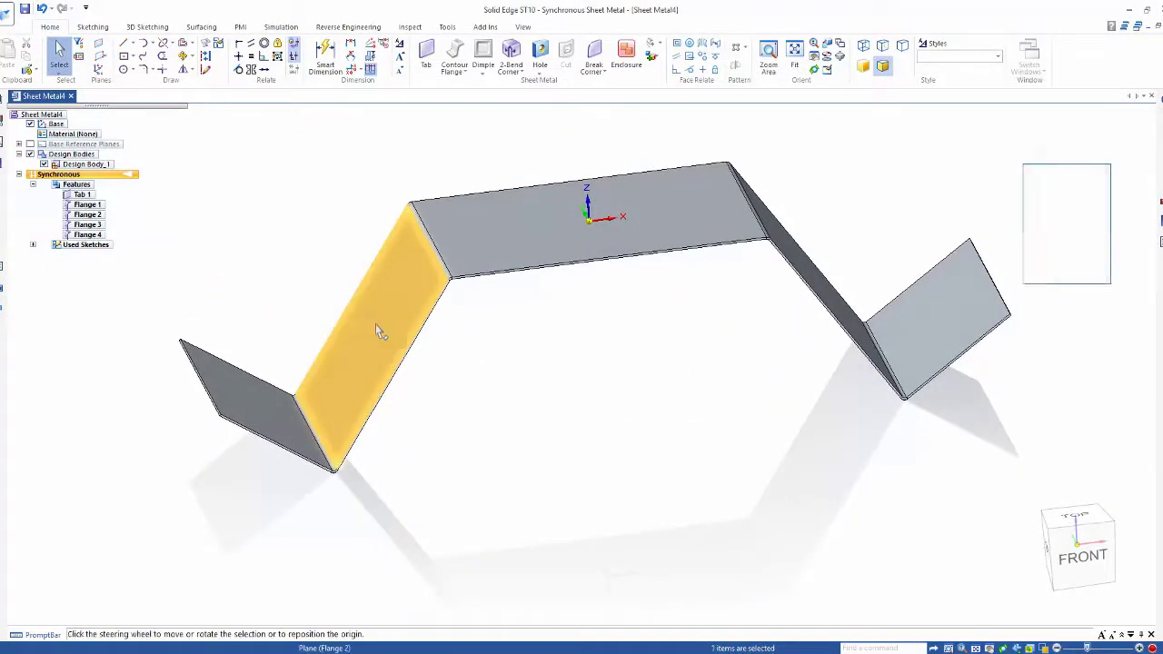
ctrl+click(247, 398)
click(701, 69)
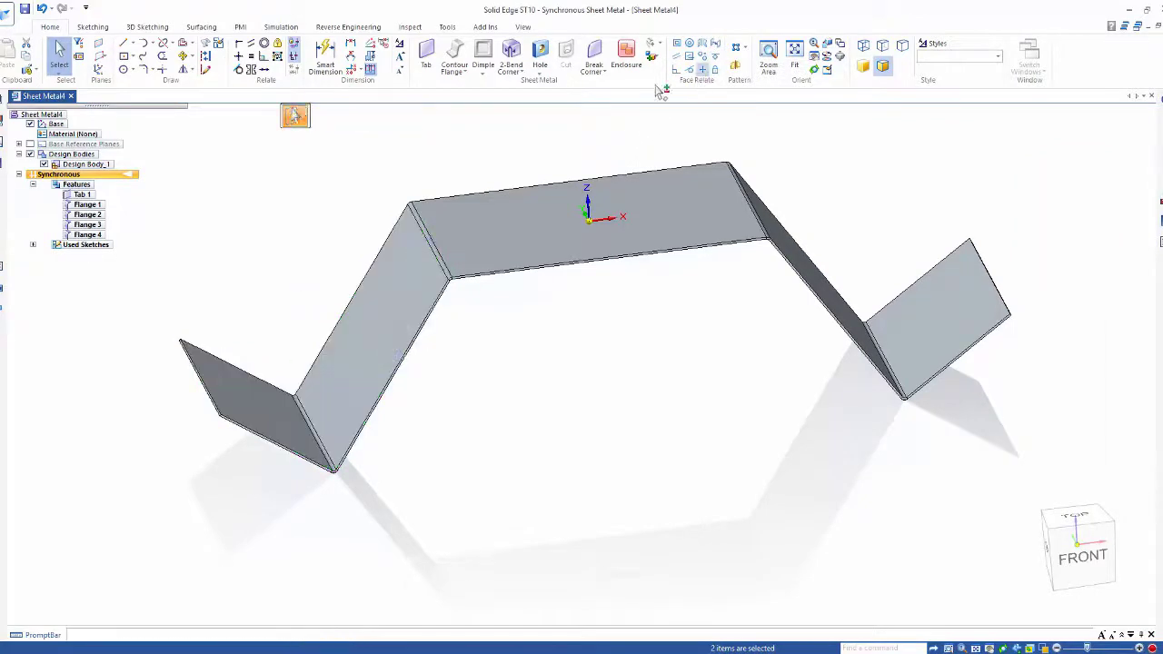
click(381, 314)
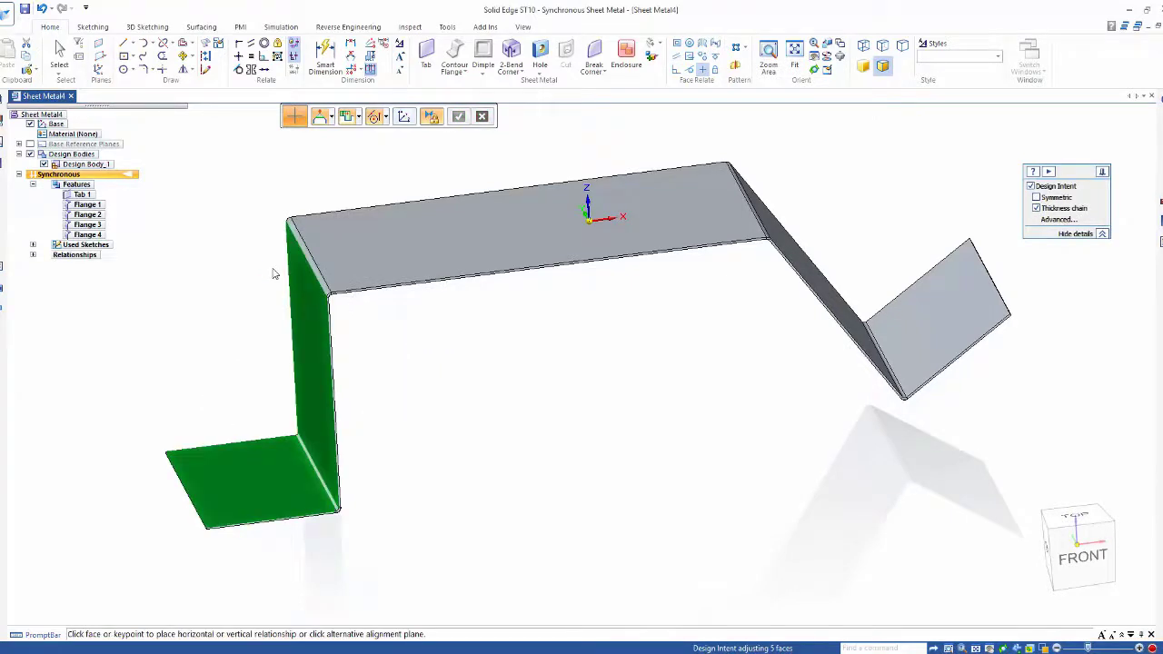
key(Escape)
key(Escape)
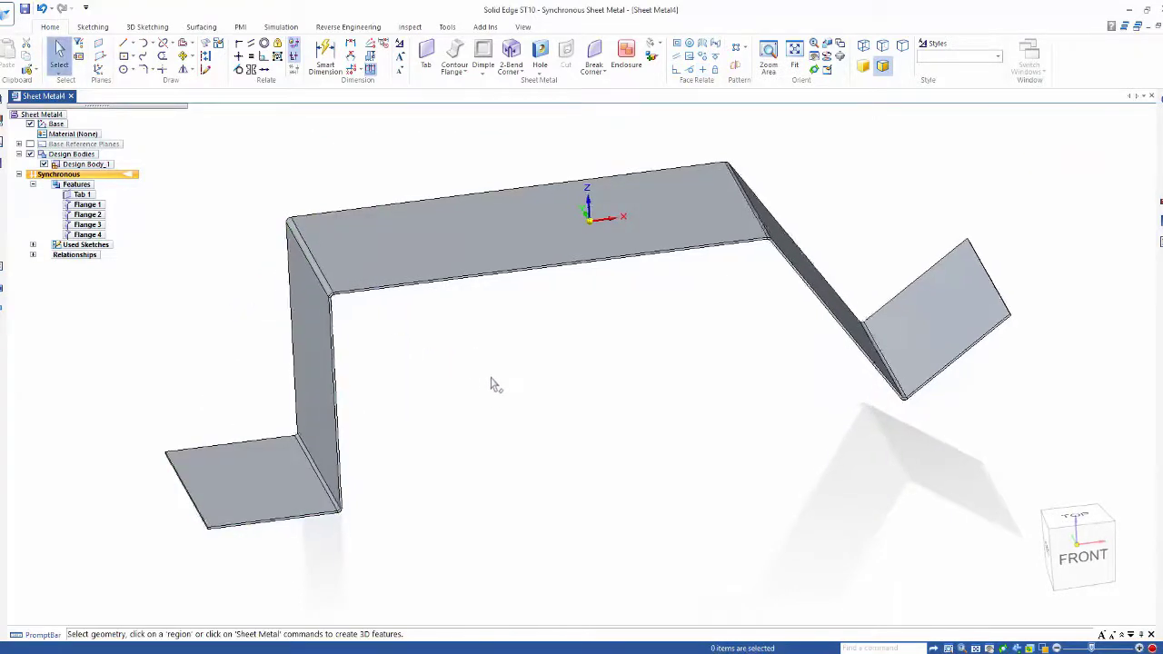
Step: Sketch a vertical line about 50 mm long down the middle of the vertical flange's outer face
middle_drag(490, 378, 484, 388)
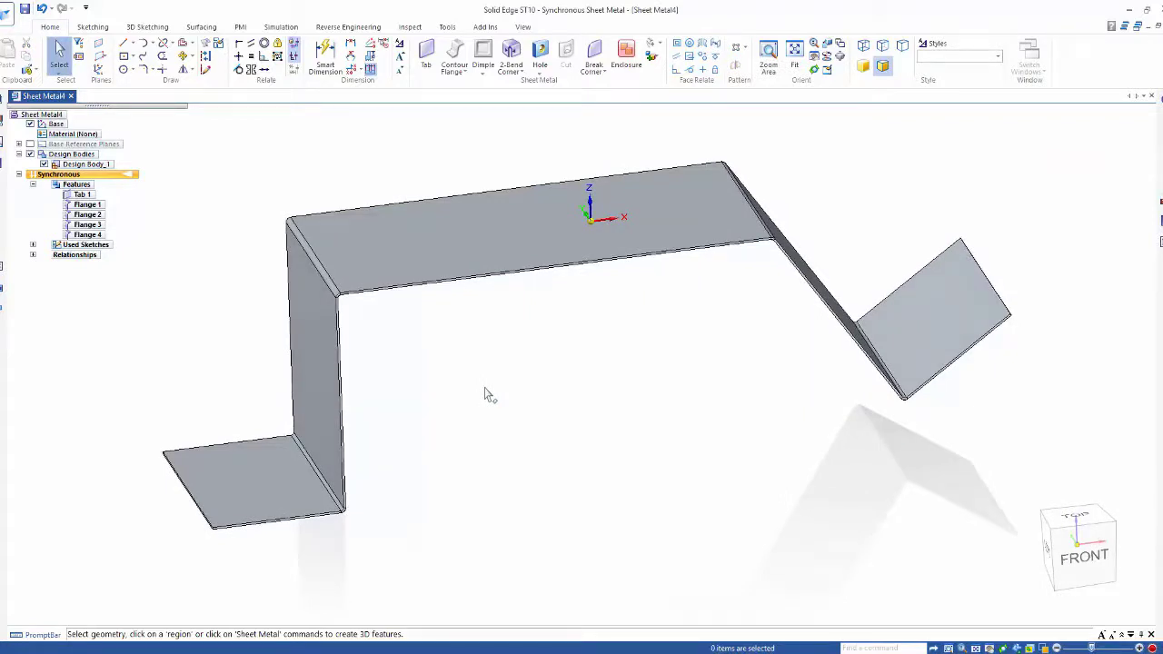
middle_drag(485, 388, 616, 395)
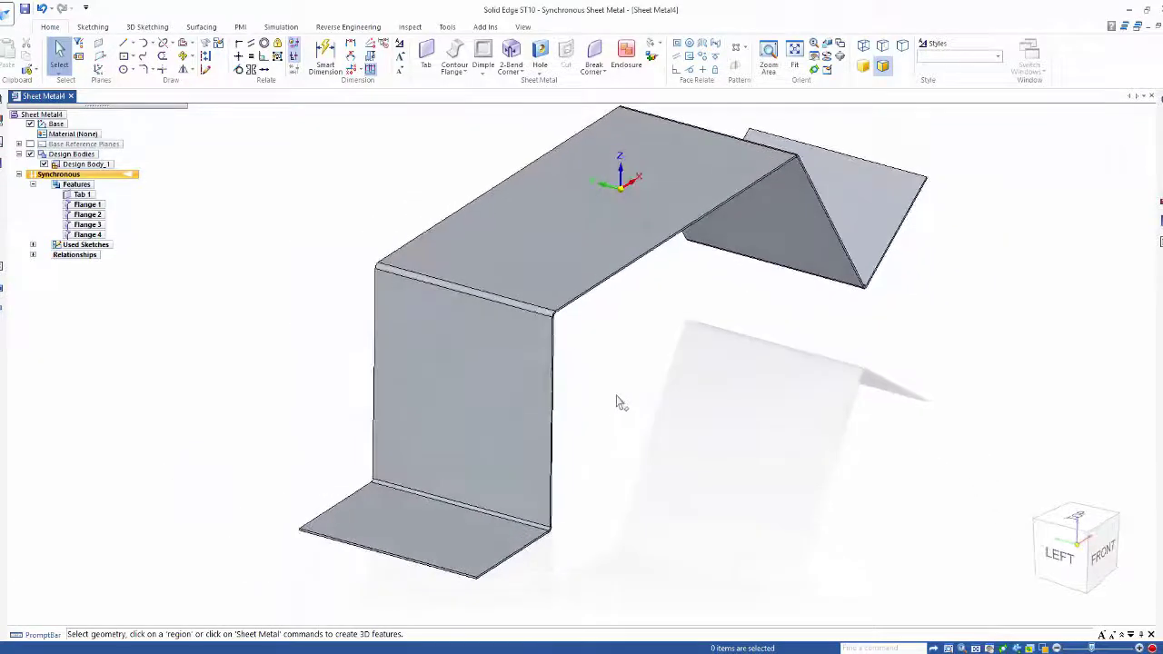
right_drag(616, 395, 642, 400)
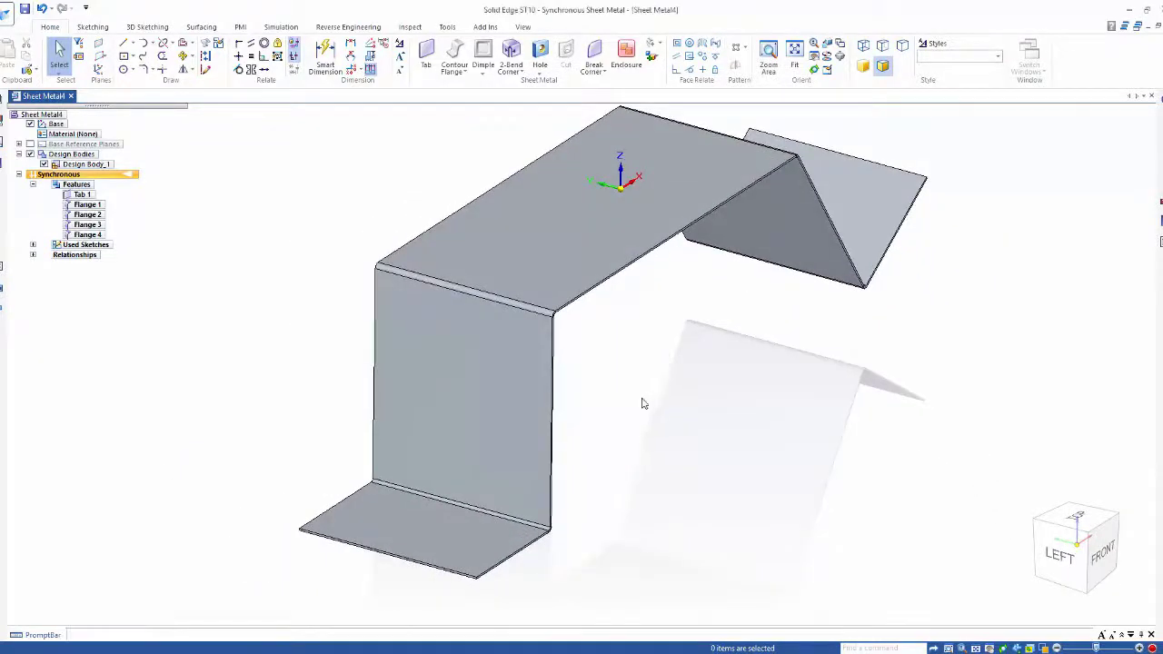
click(480, 385)
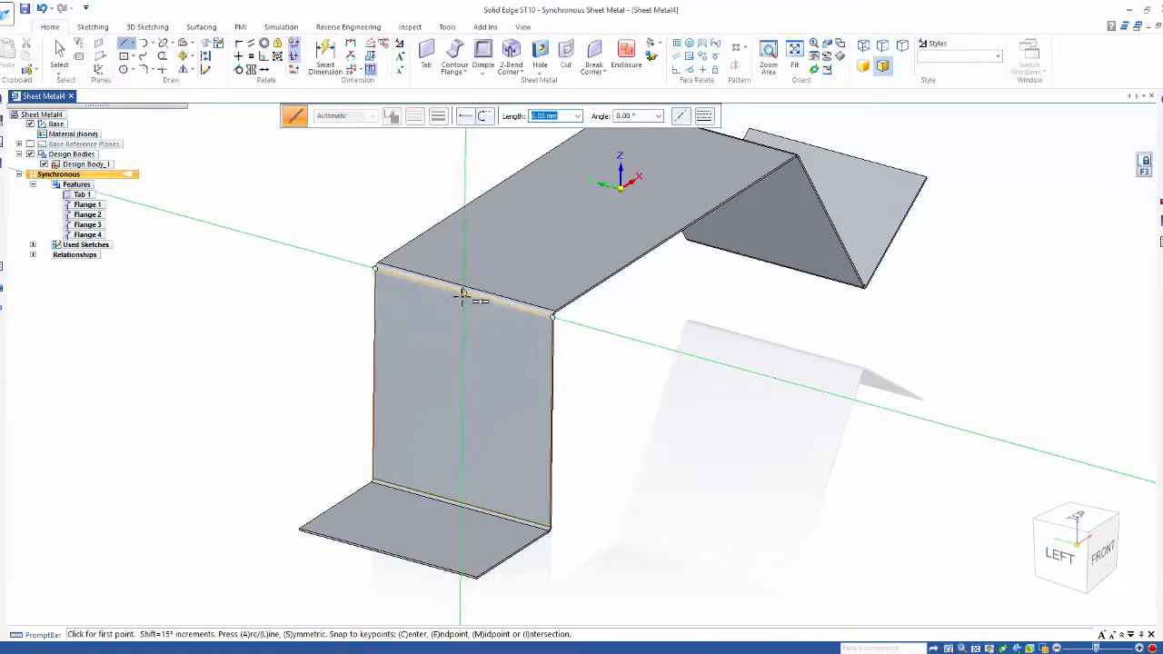
click(464, 322)
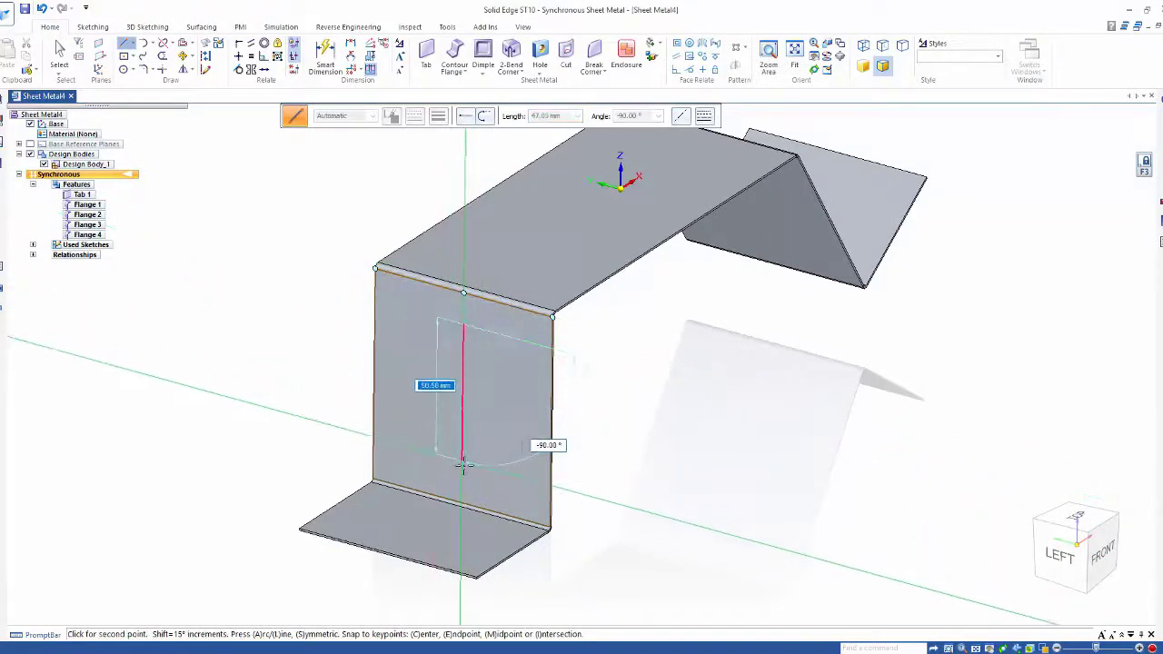
click(463, 468)
key(Escape)
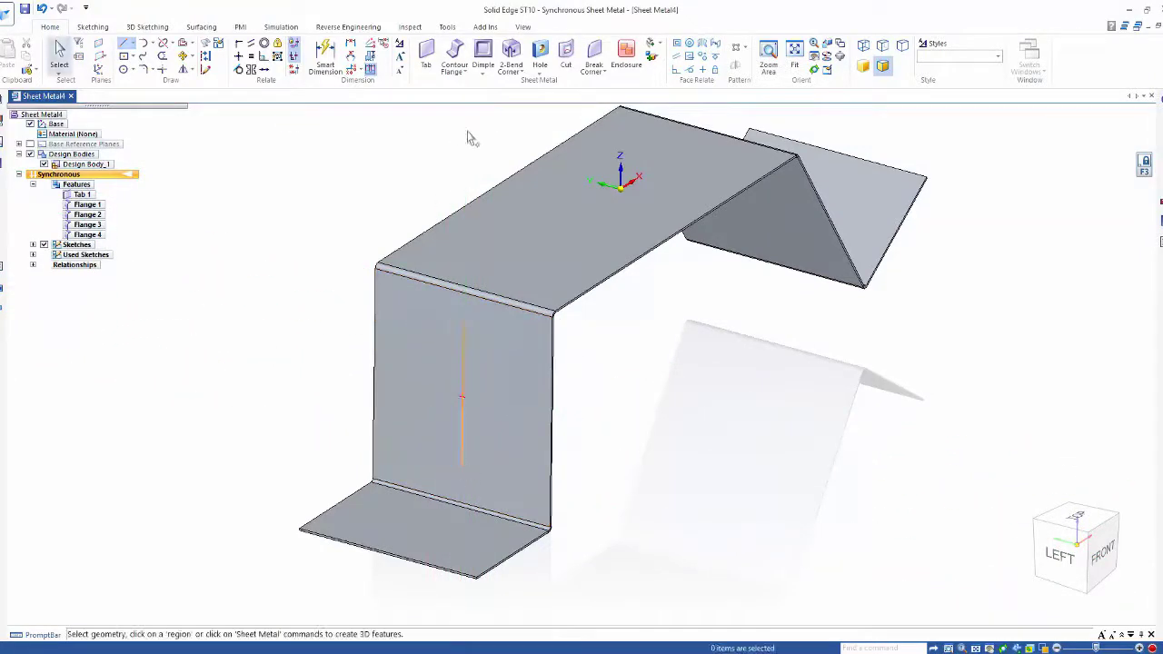
Step: Create an outward U-shaped bead along the sketched line, with 6.25 mm height, 5 mm width, 15° angle and formed ends
click(483, 73)
click(487, 127)
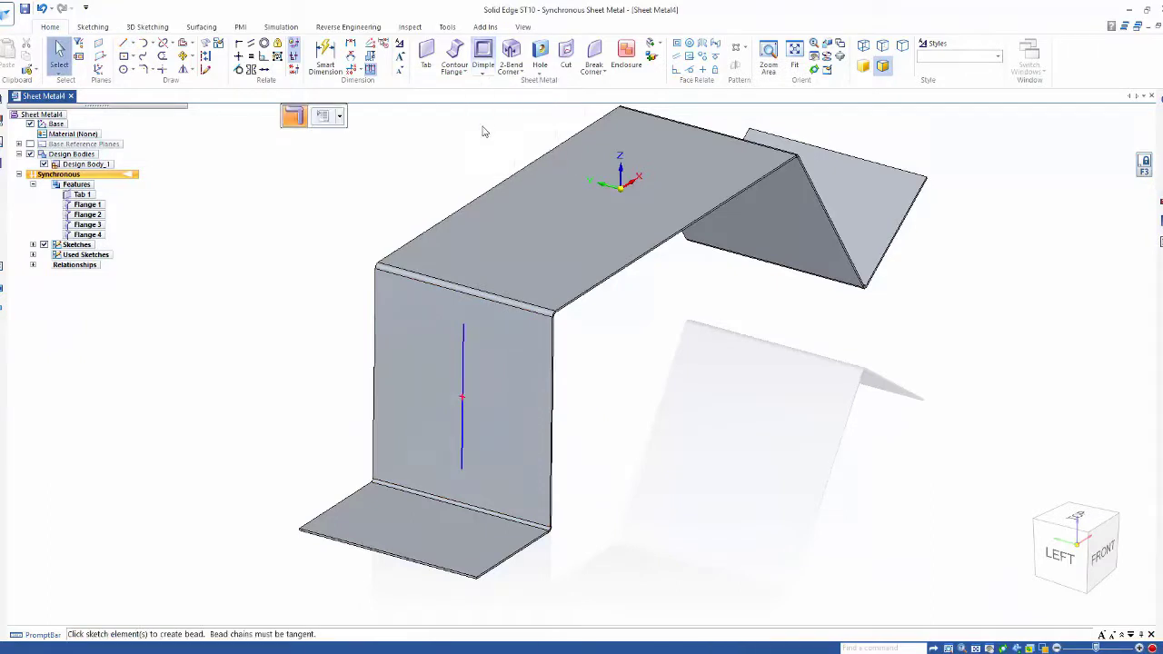
click(323, 117)
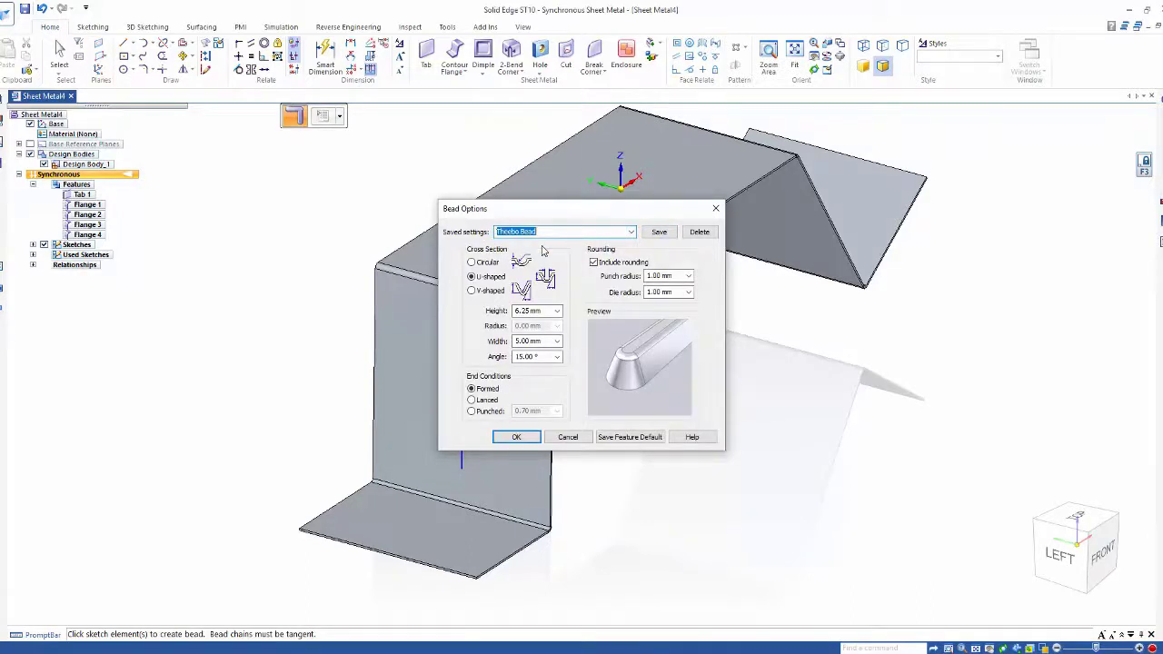
click(515, 438)
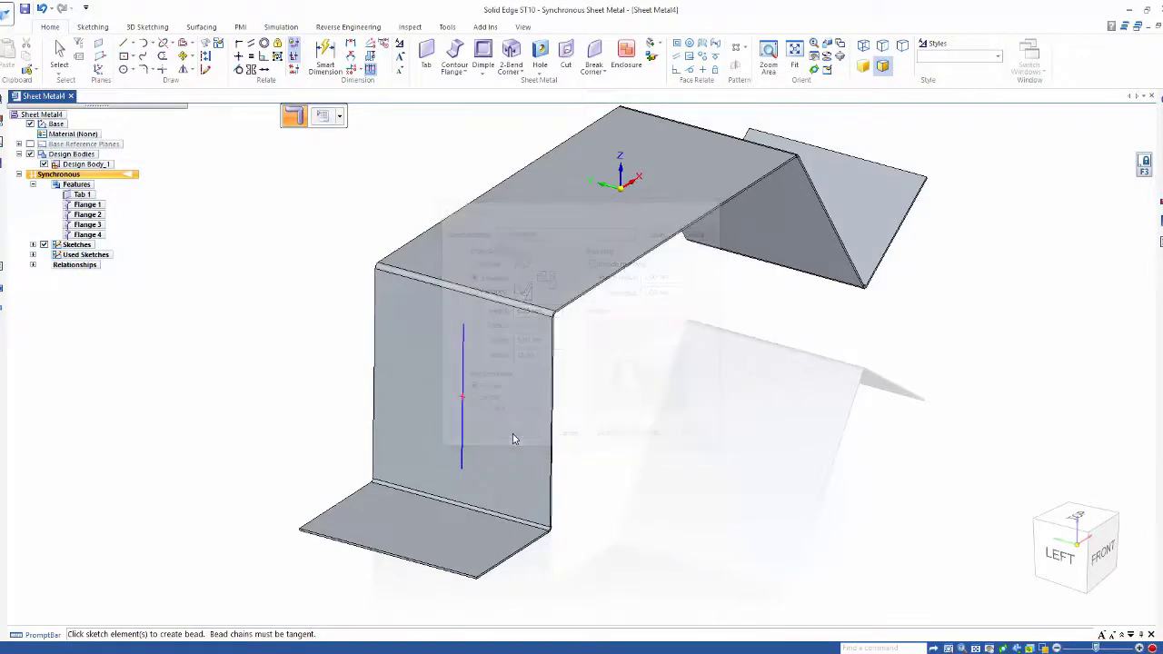
click(463, 374)
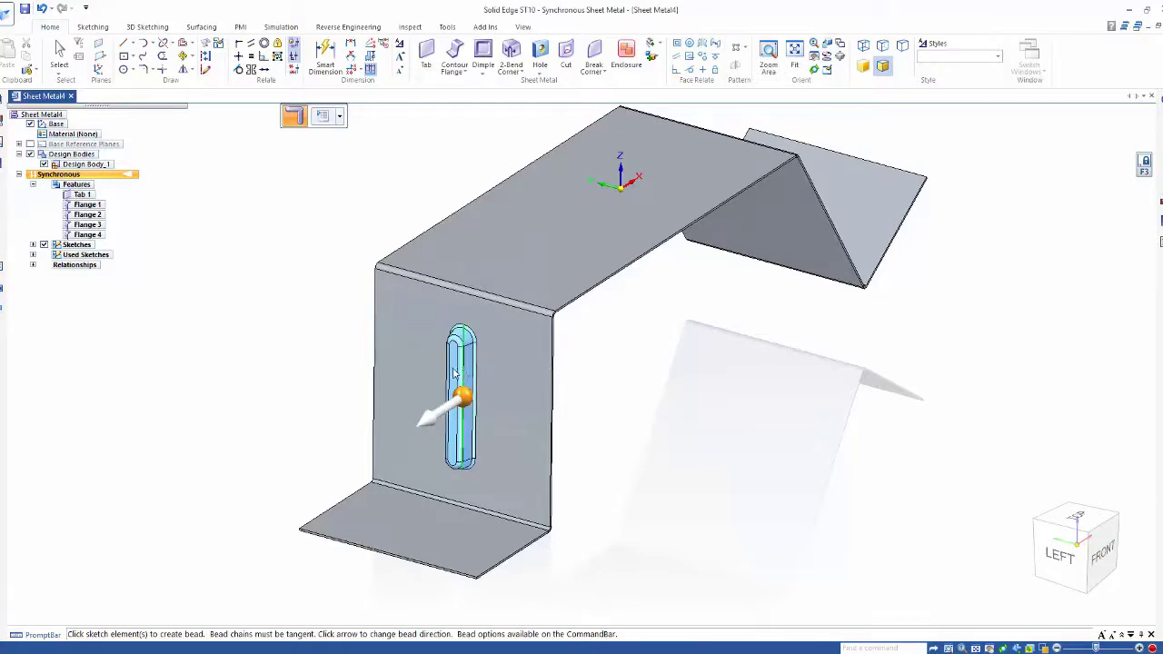
right_click(290, 313)
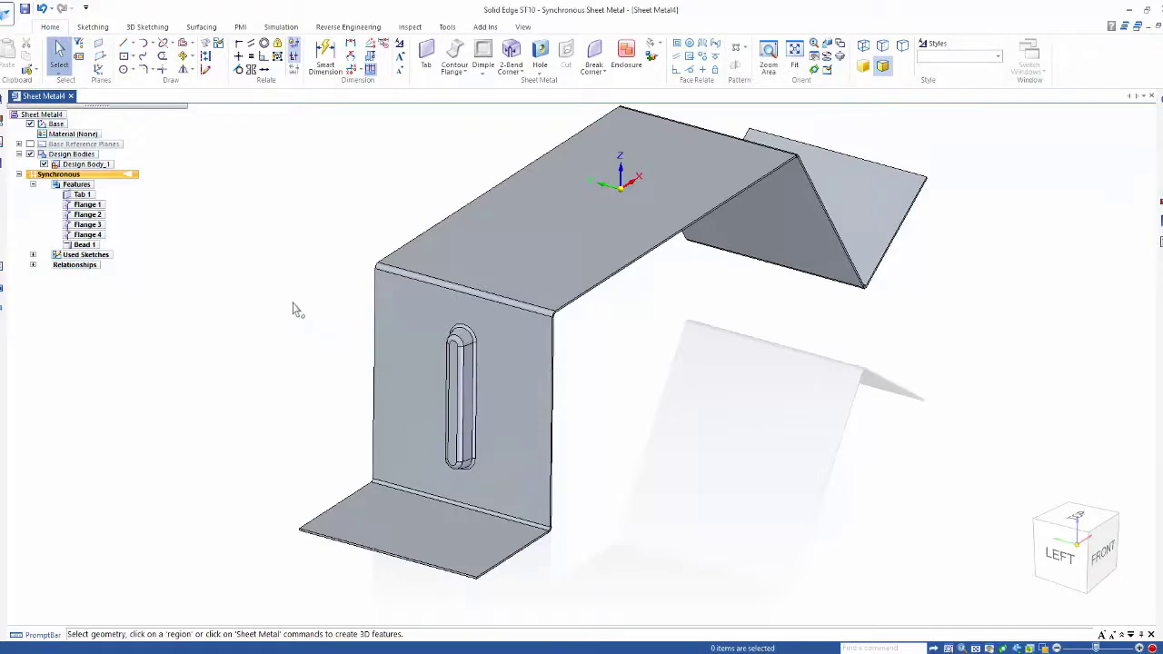
Step: Sketch a rectangle about 29 mm wide on the tab's top face, from just +X of the origin to beyond the +X foot
middle_drag(254, 203, 218, 214)
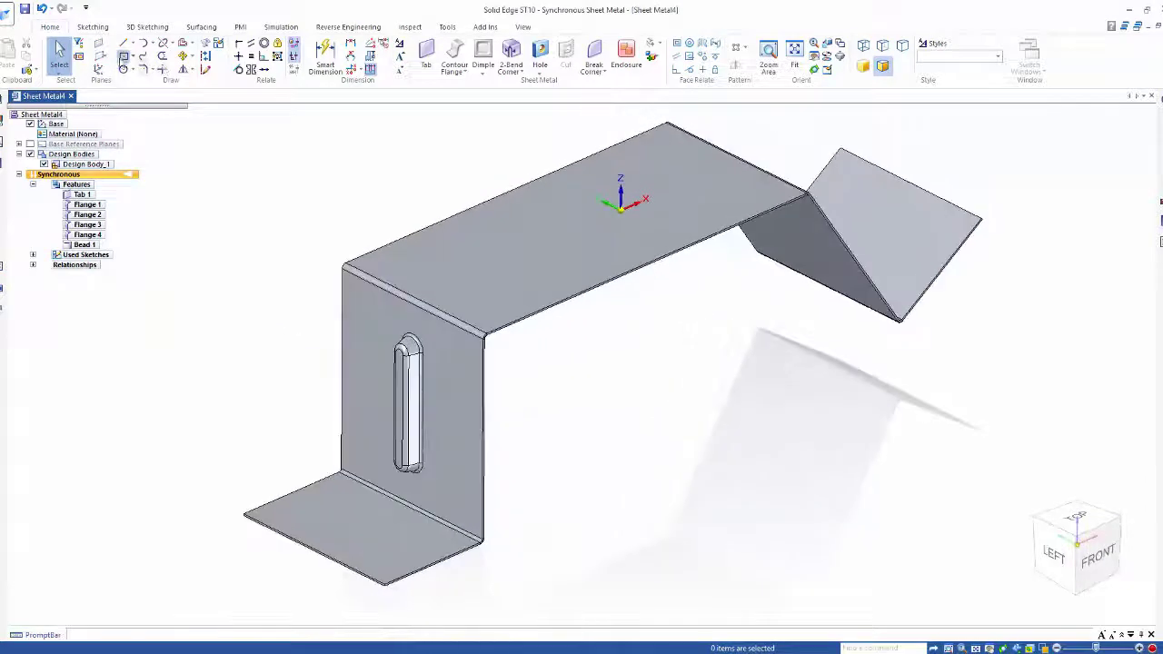
click(123, 55)
middle_drag(394, 167, 527, 236)
key(F3)
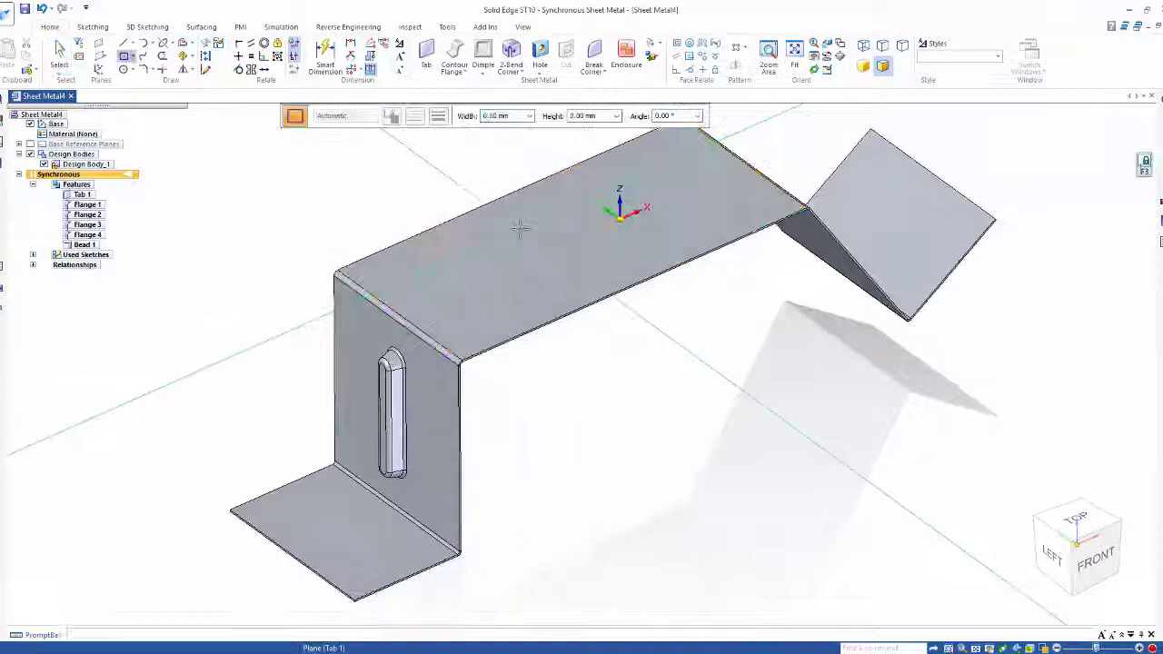
key(ctrl+h)
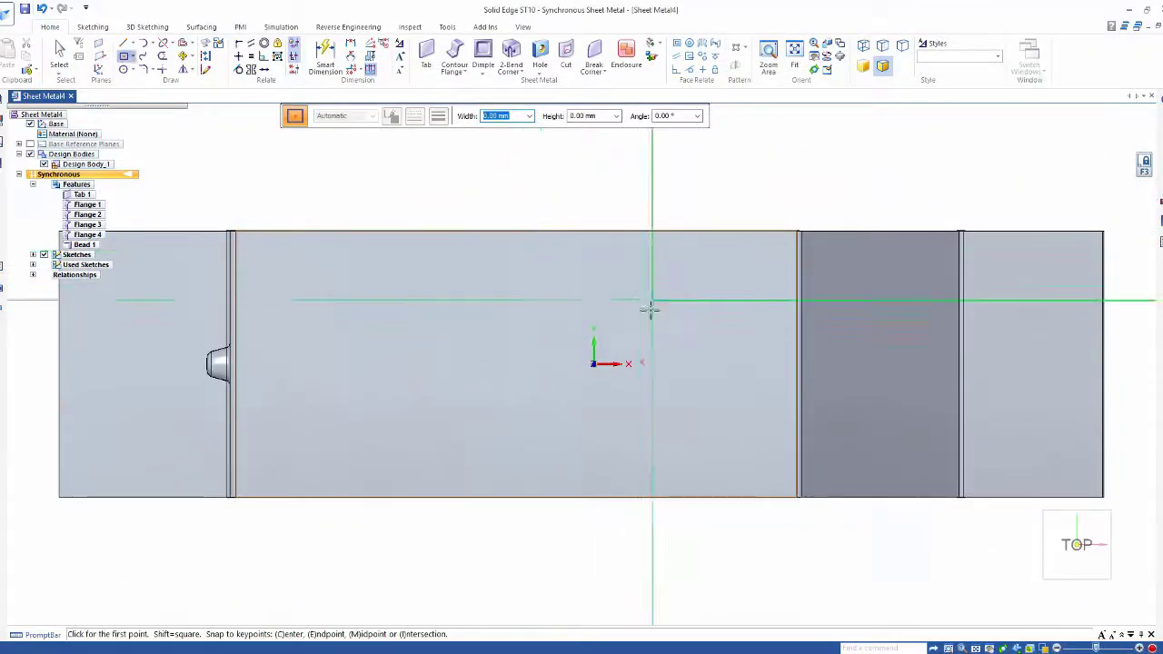
click(633, 303)
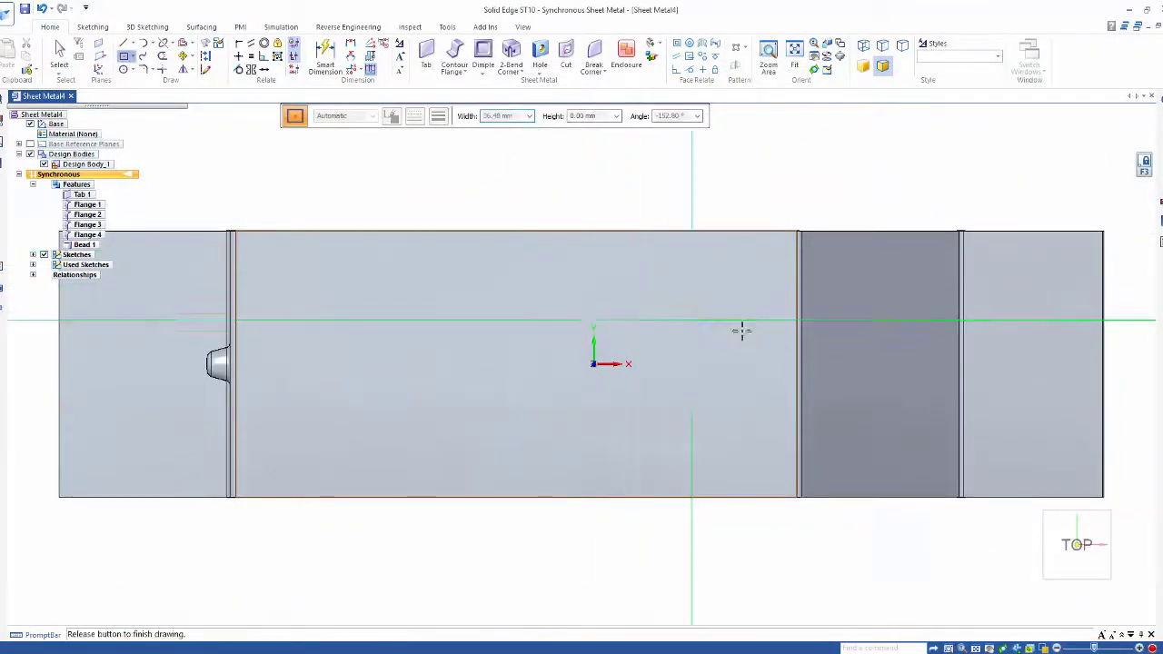
click(1144, 417)
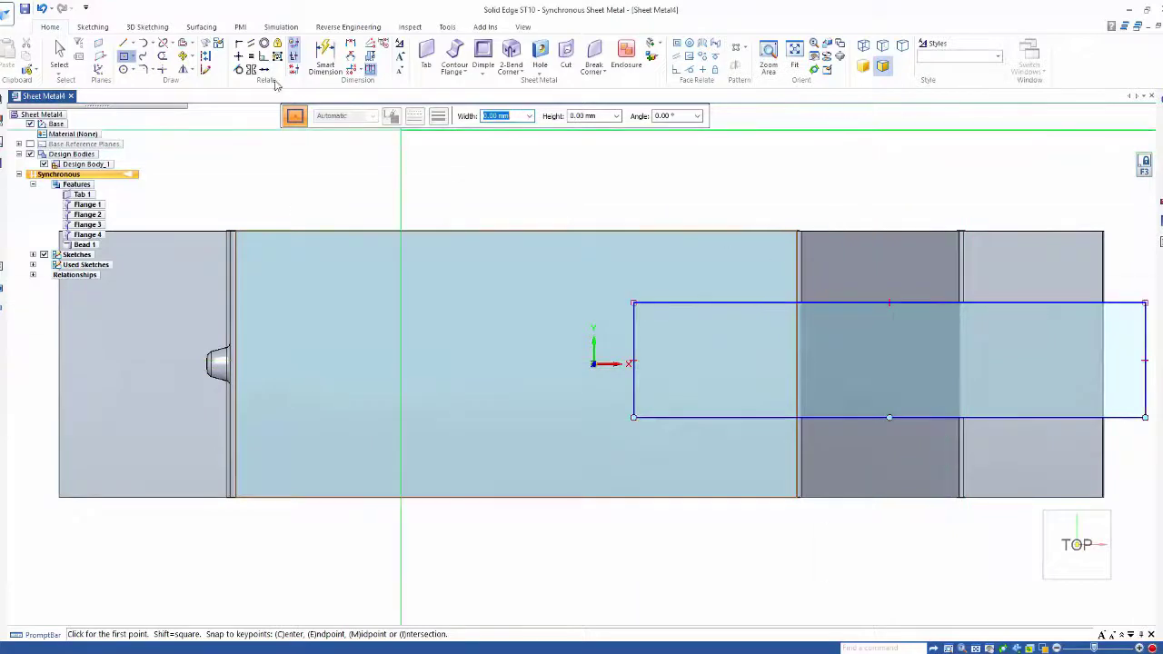
Step: Align the midpoint of the rectangle's inner end horizontally with the origin and set the rectangle's width to 16 mm
click(240, 57)
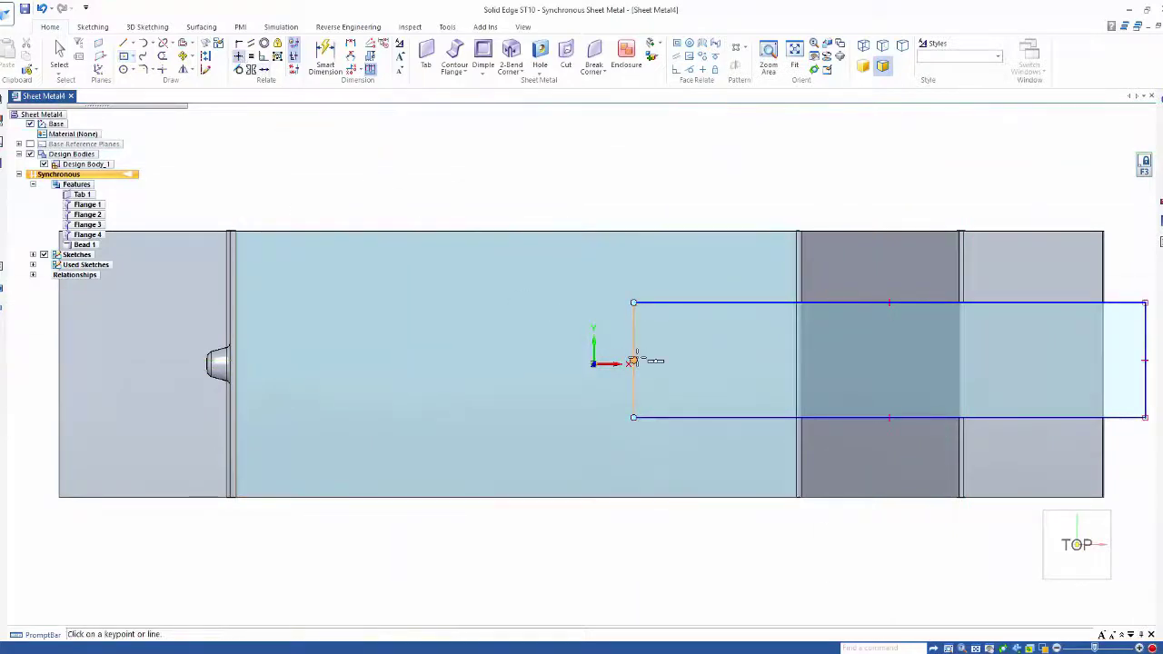
click(593, 365)
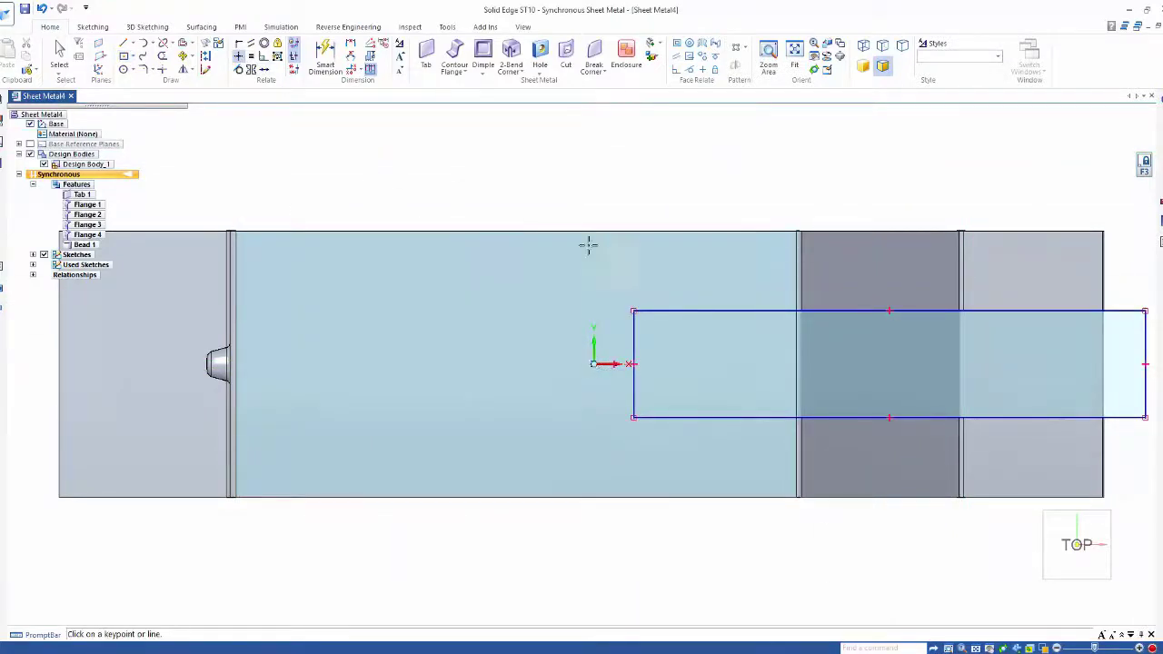
click(1143, 334)
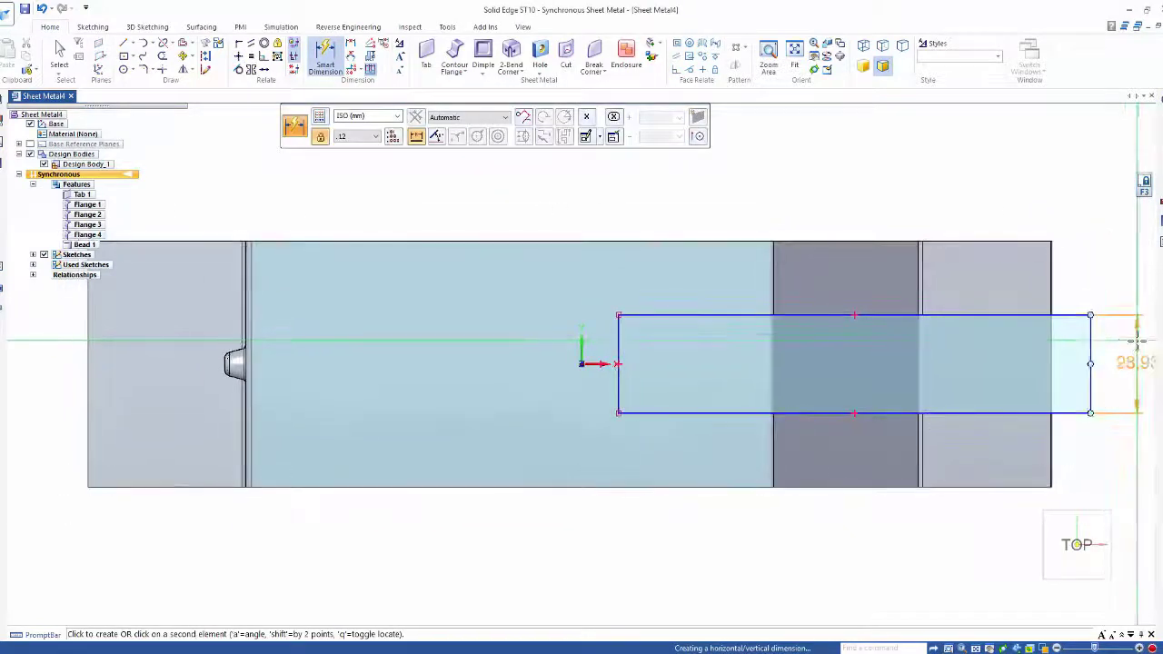
click(1136, 340)
text(16)
key(Return)
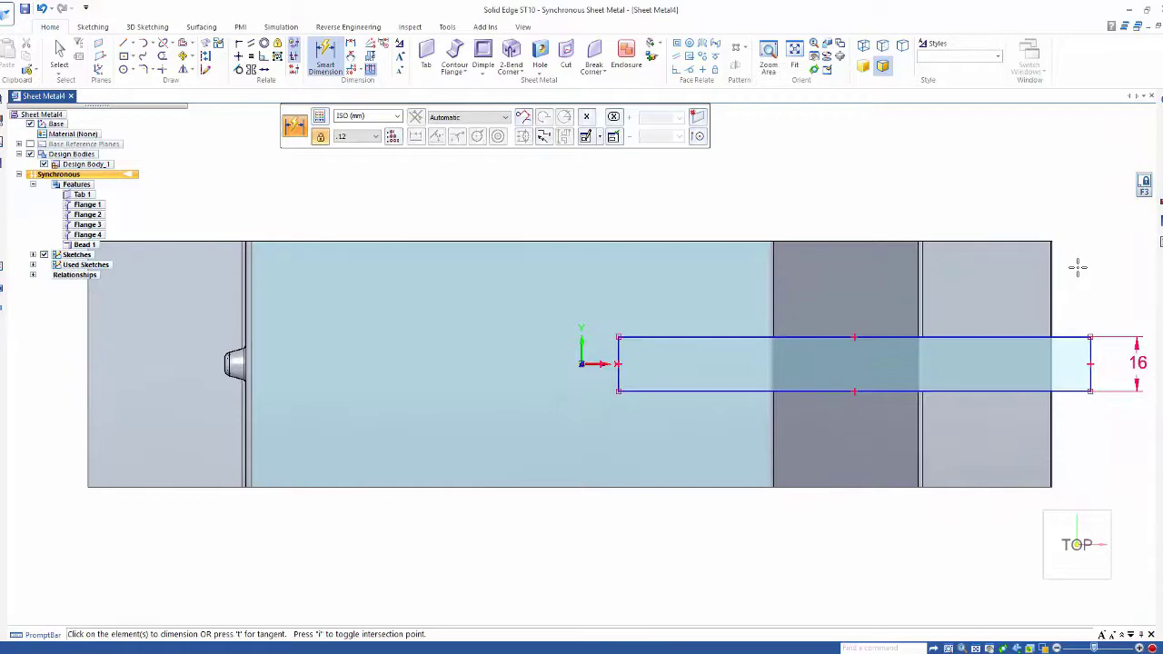
key(Escape)
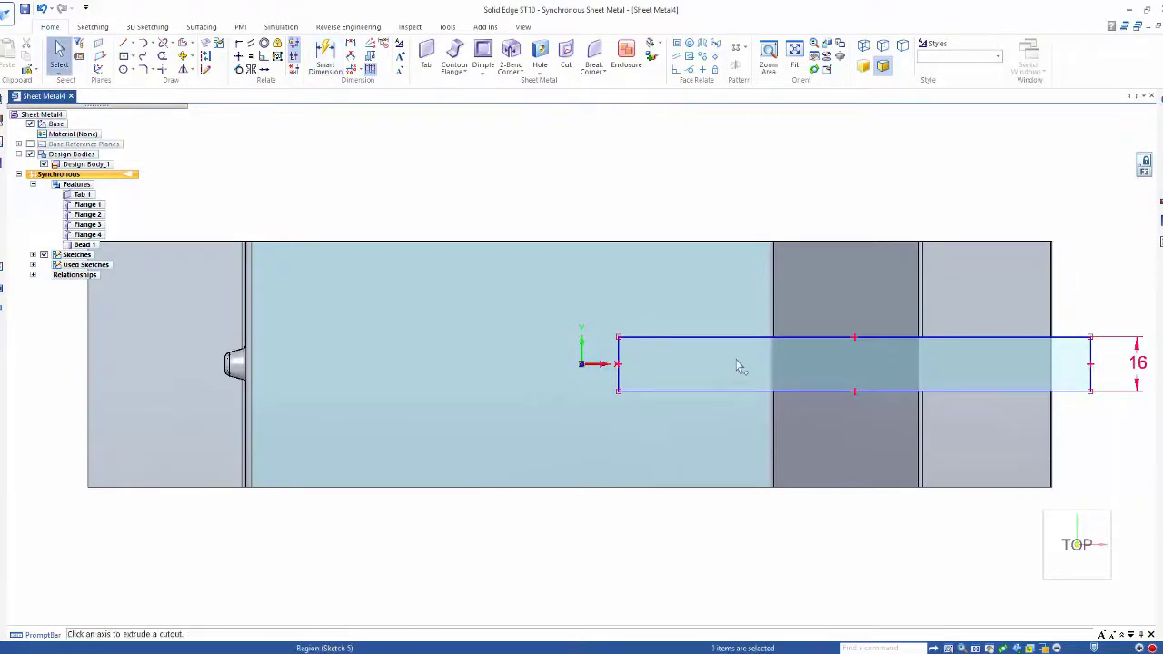
Step: Cut the rectangle out of the tab as a wrapped cutout that follows the bends through the +X flange and into its foot
click(738, 362)
ctrl+click(851, 370)
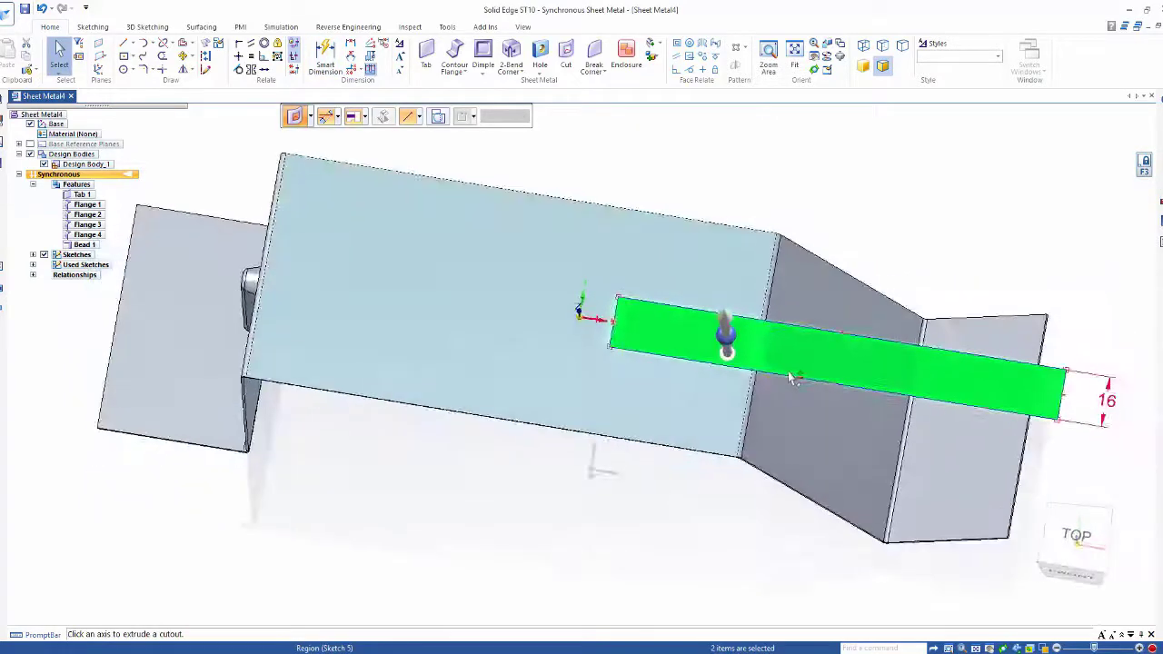
key(Escape)
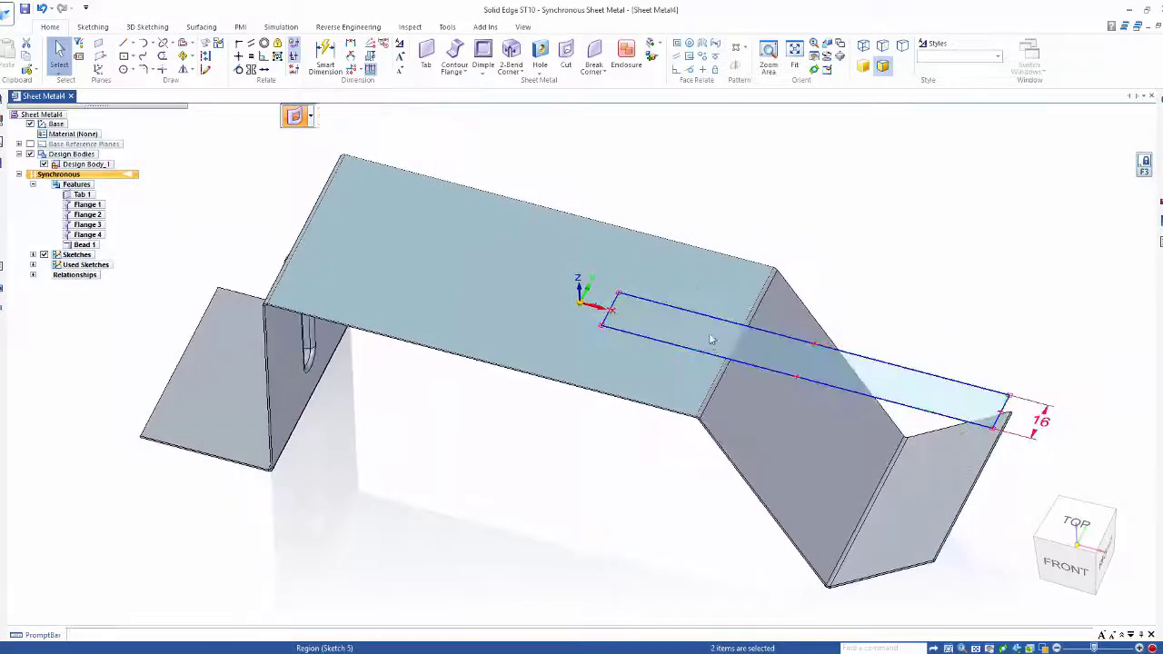
click(732, 397)
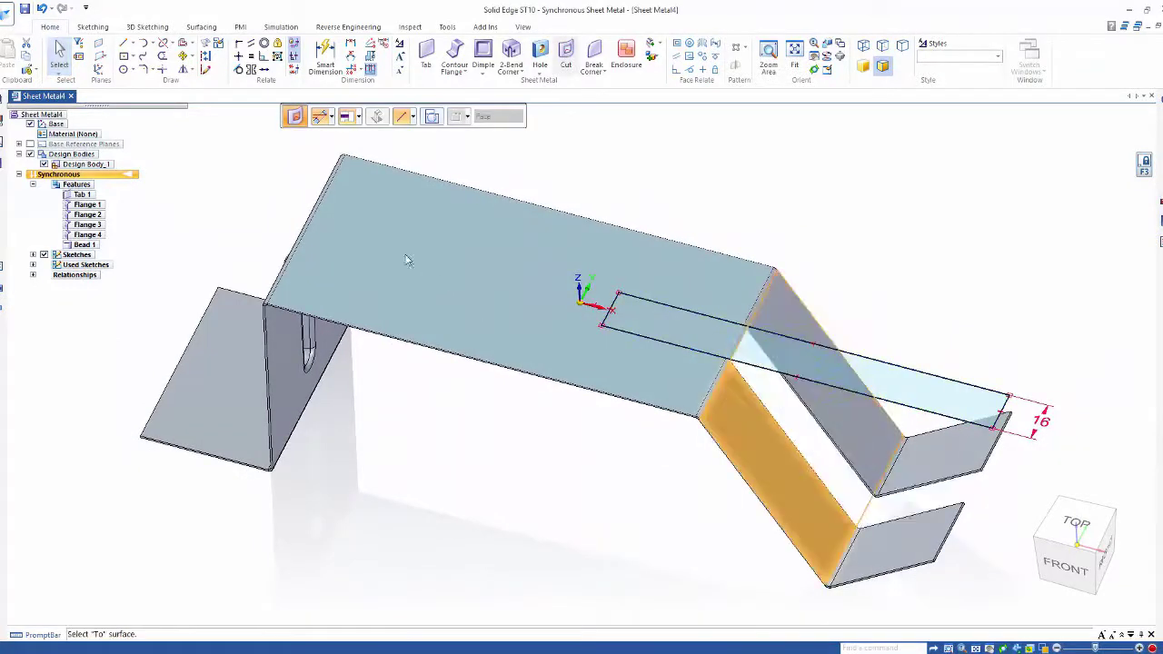
click(349, 116)
click(367, 133)
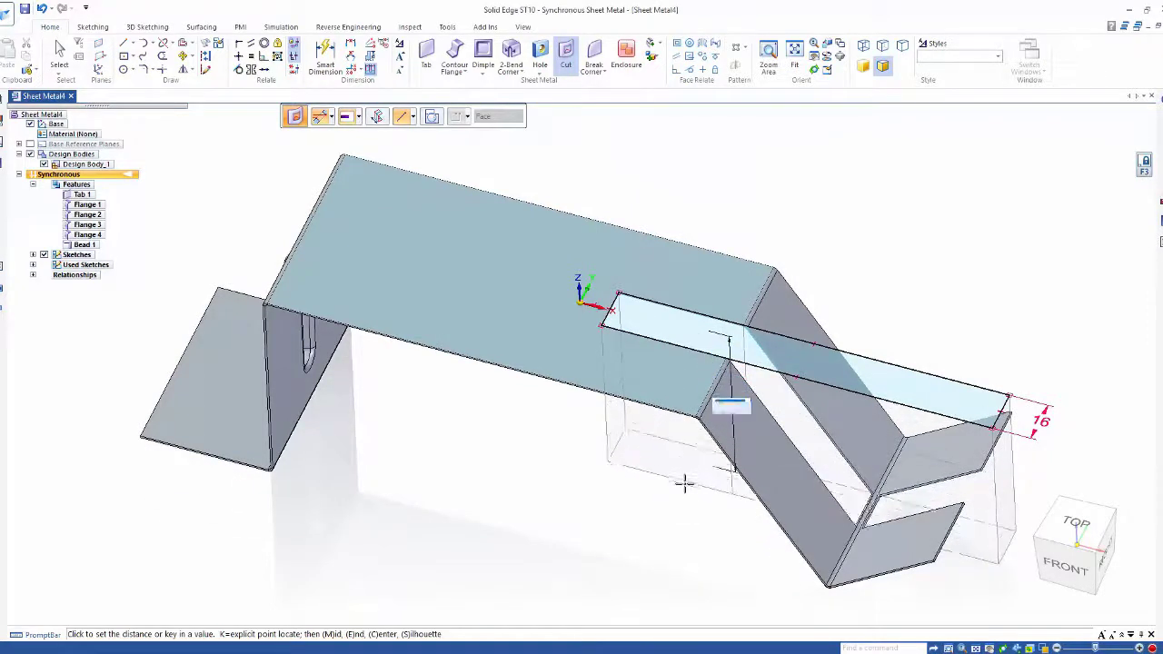
click(432, 118)
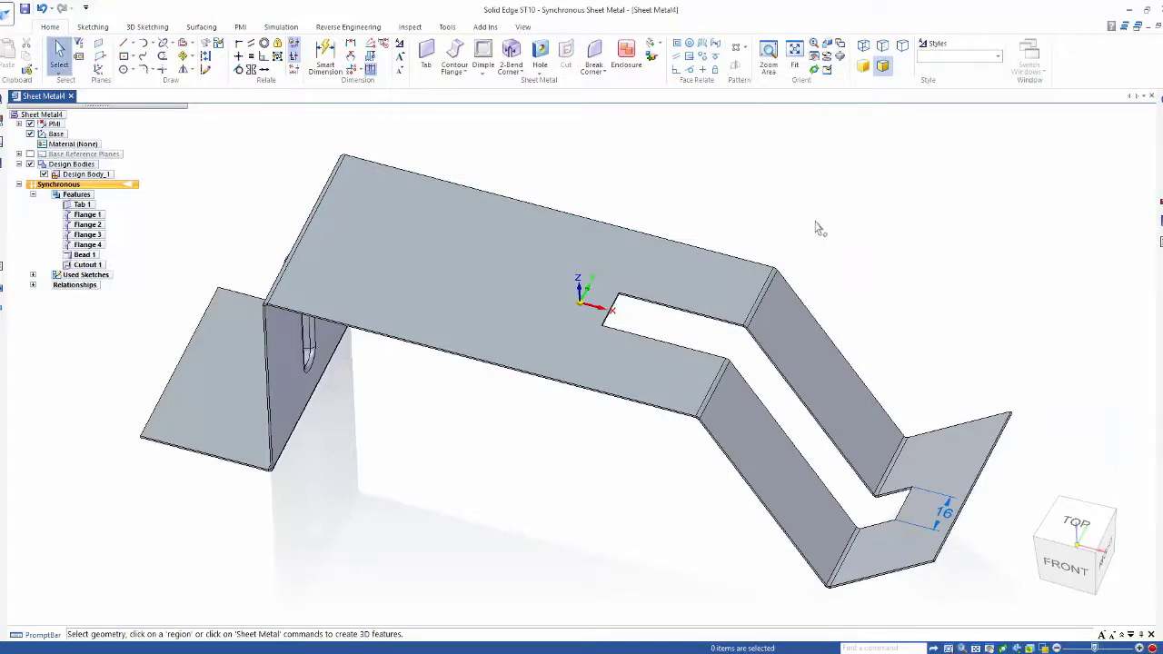
Step: Add a 90° flange downward from the closed end of the slot, with a short 90° foot flange pointing toward +X at its lower edge
middle_drag(772, 229, 672, 247)
click(627, 283)
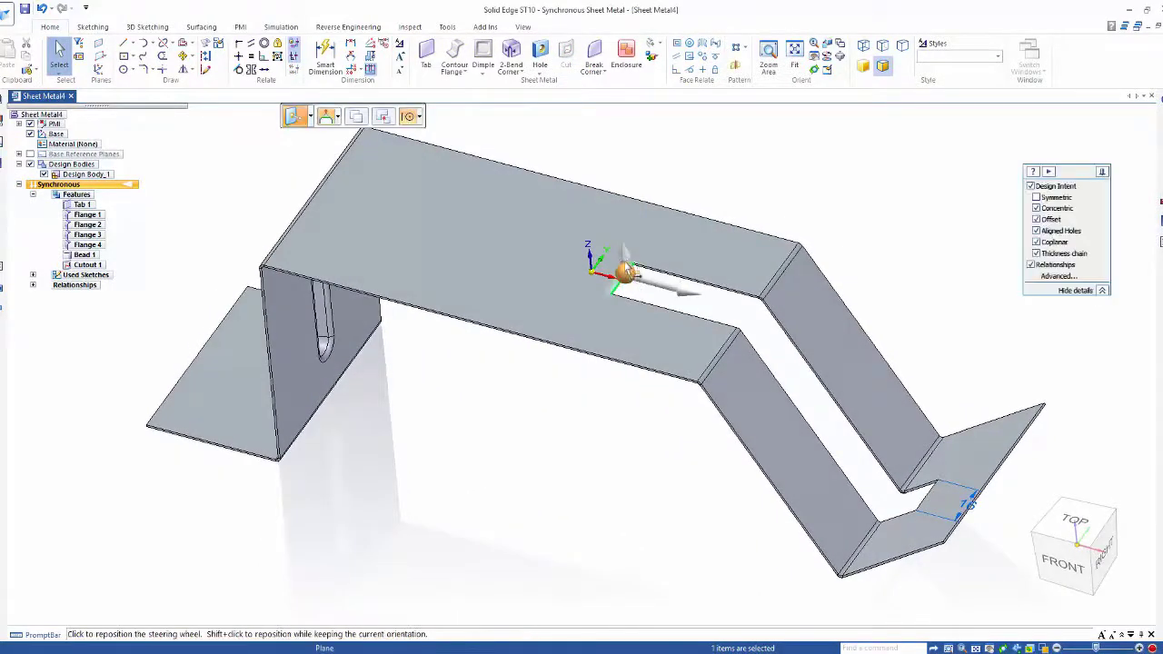
click(623, 261)
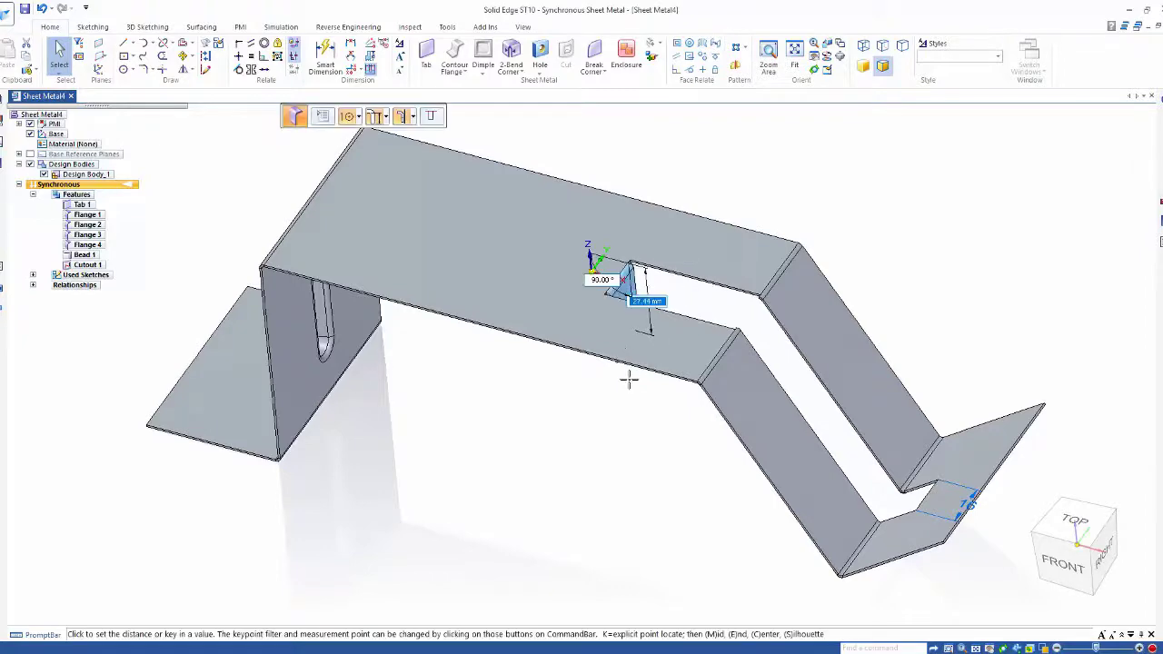
click(636, 422)
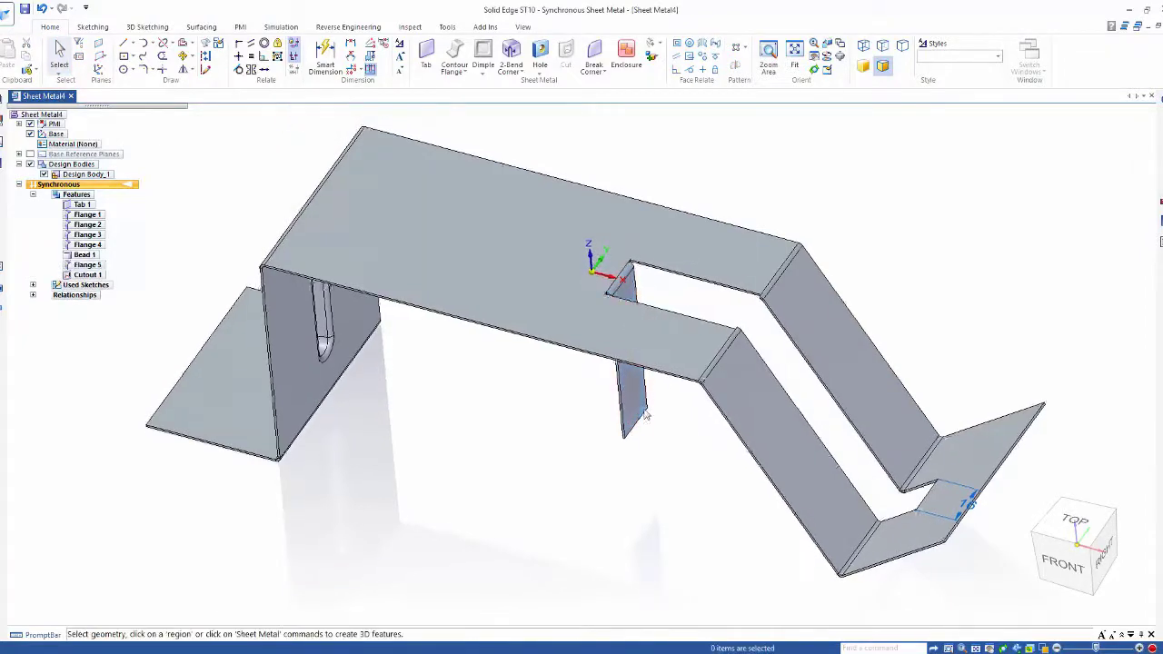
click(634, 409)
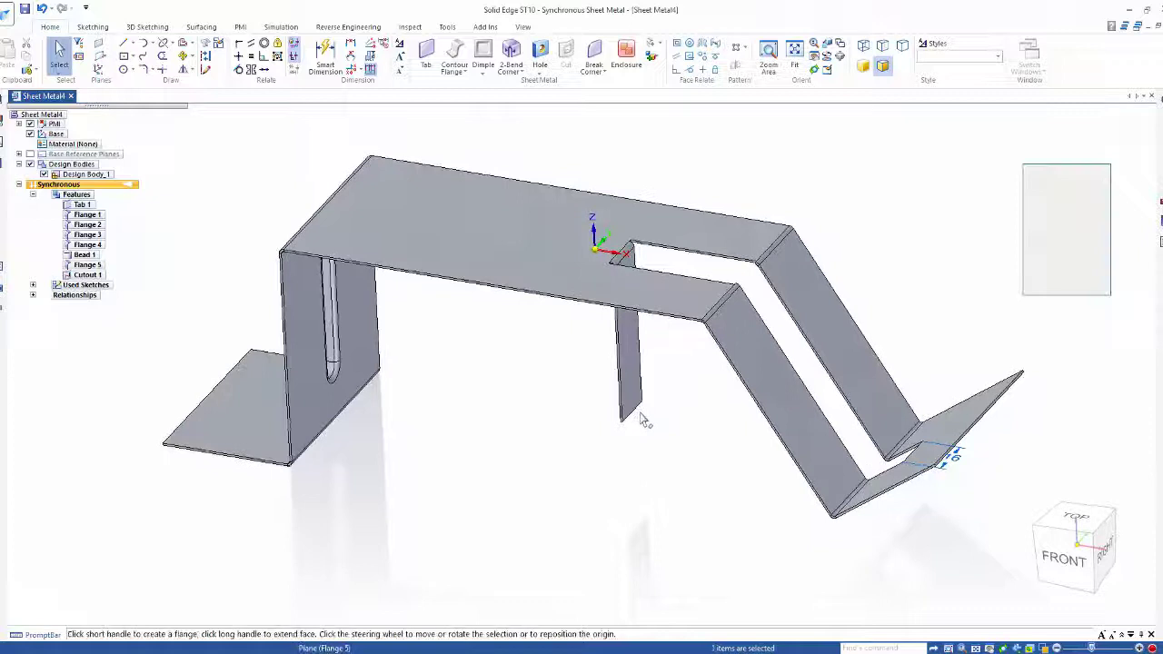
click(652, 414)
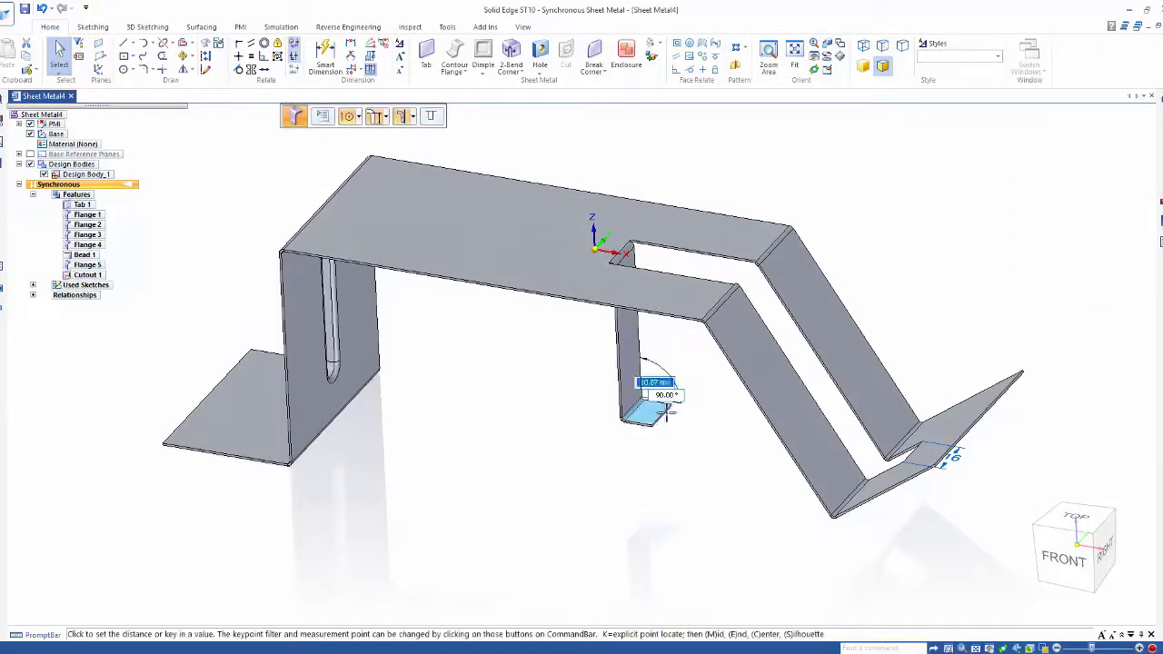
click(679, 418)
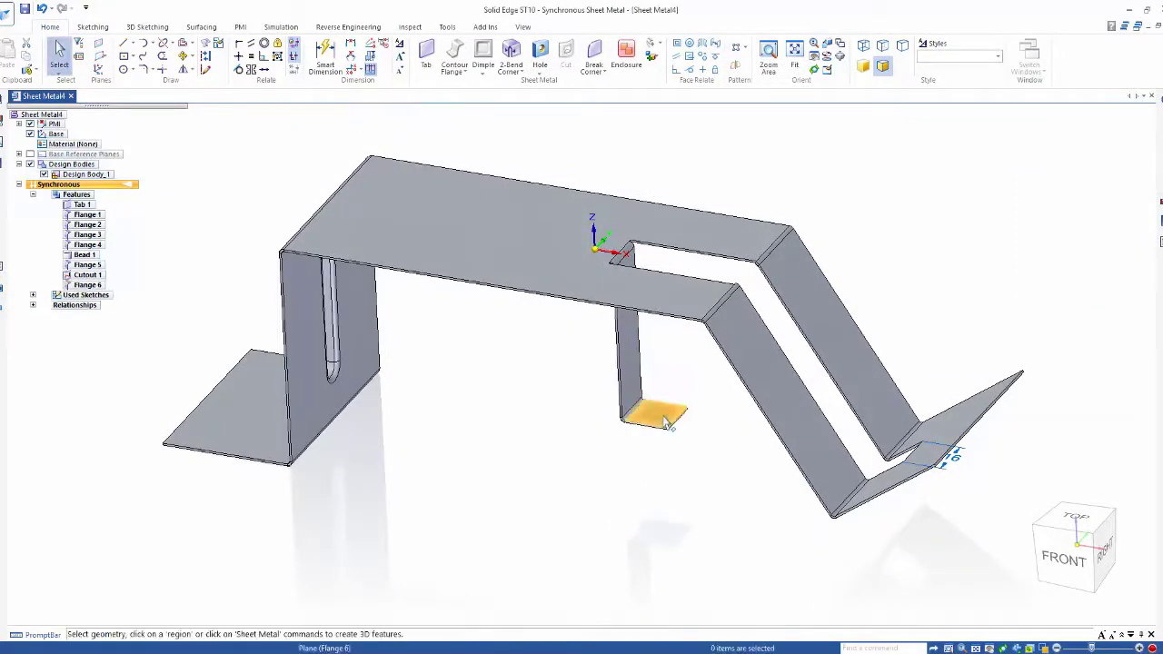
Step: Rotate the slot-end flange together with its foot about 36° toward -X around the flange's upper bend
click(649, 400)
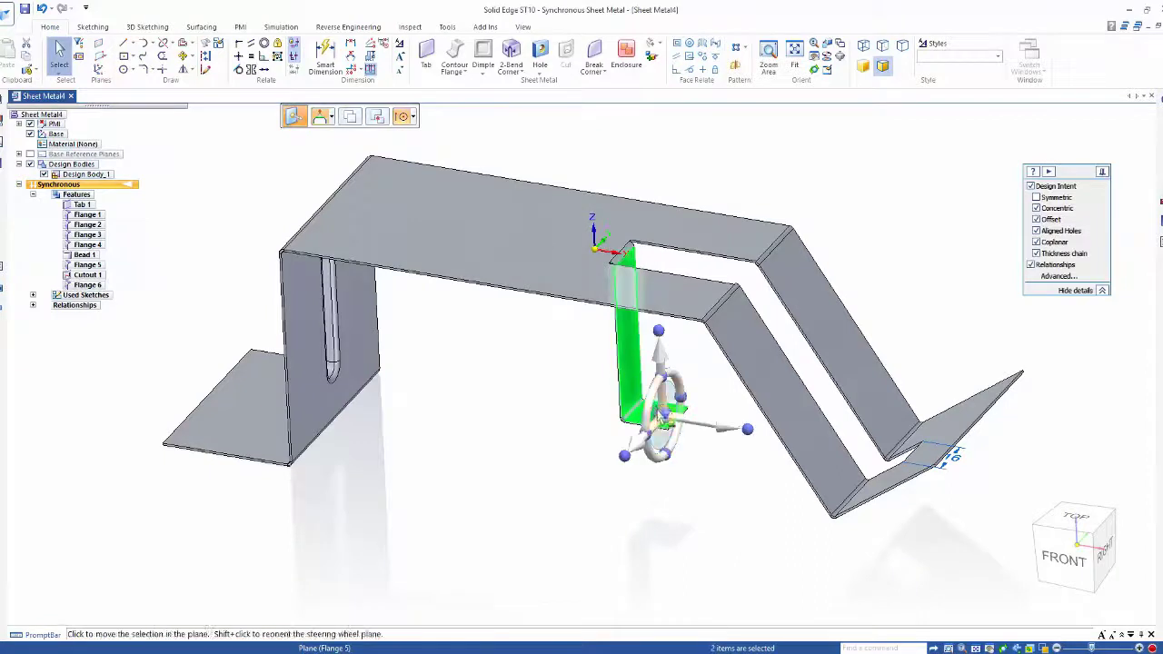
drag(666, 419, 622, 263)
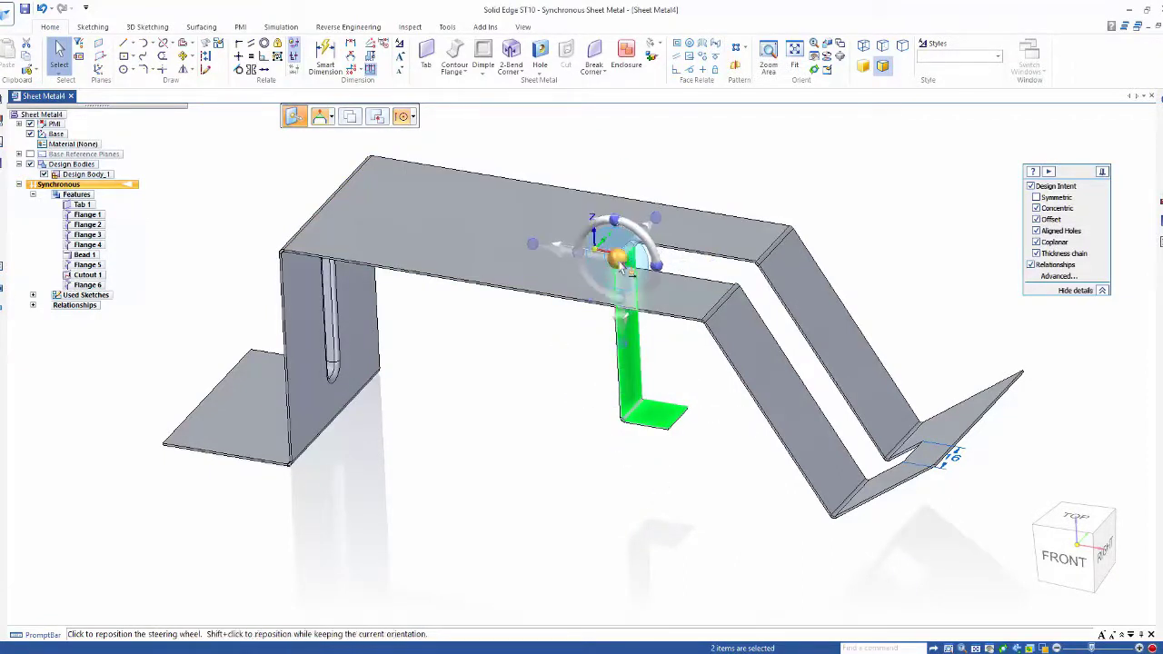
click(639, 258)
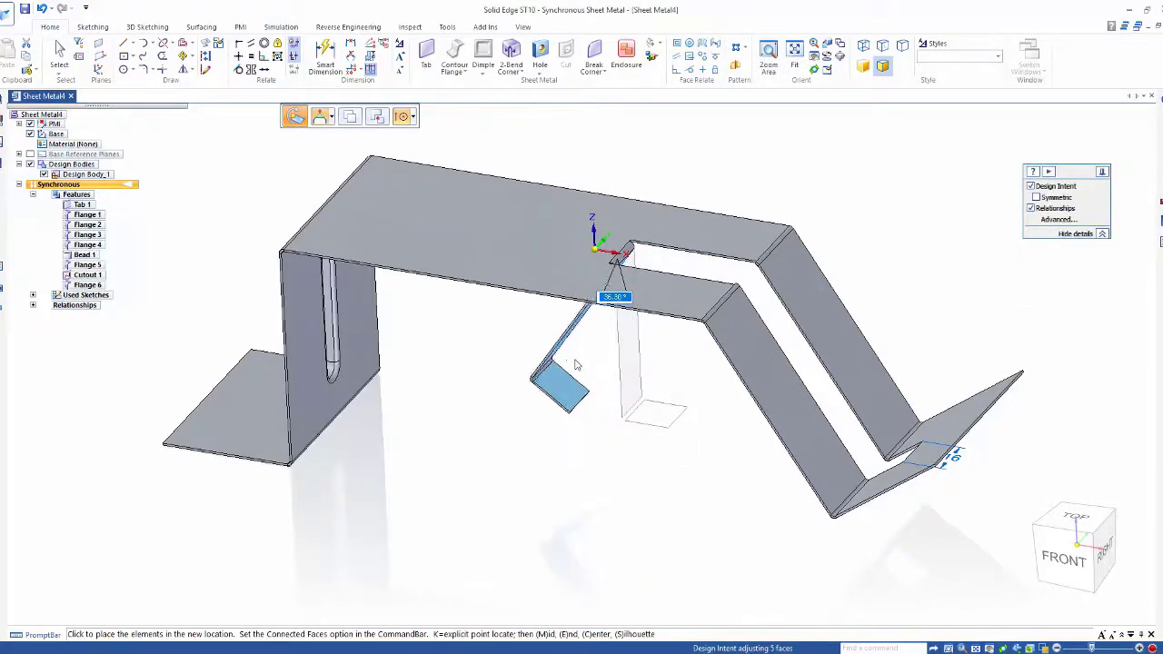
click(575, 365)
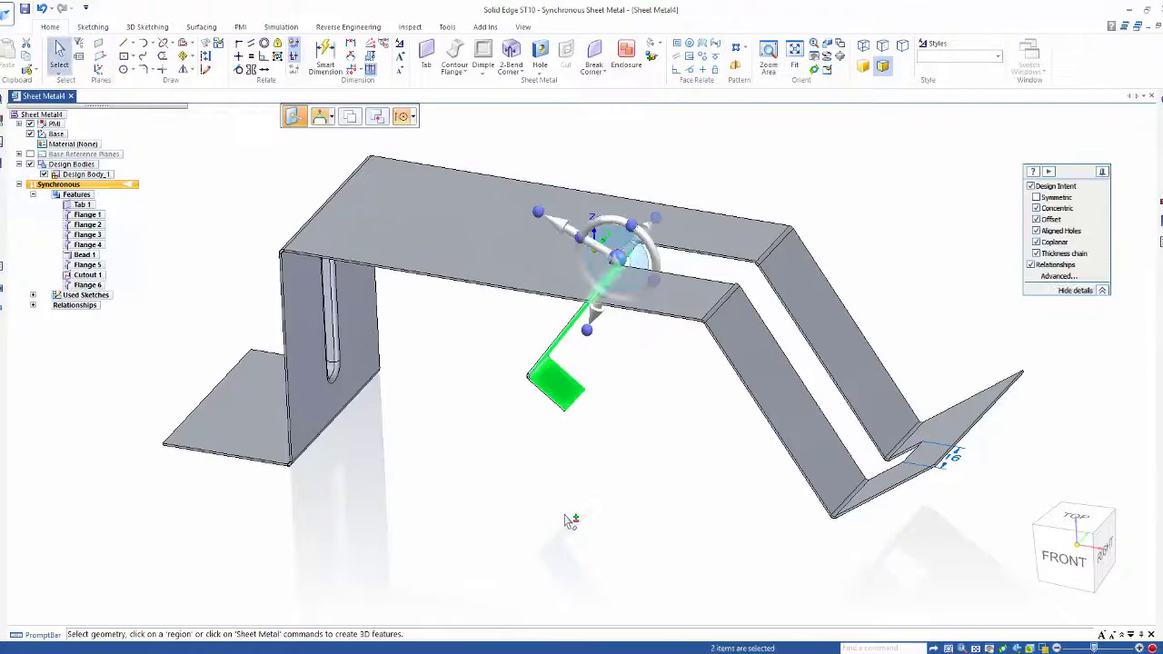
key(Escape)
Step: Add a partial 90° flange about 49 mm long, pointing downward, on the -X half of the tab's +Y edge
middle_drag(564, 521, 656, 406)
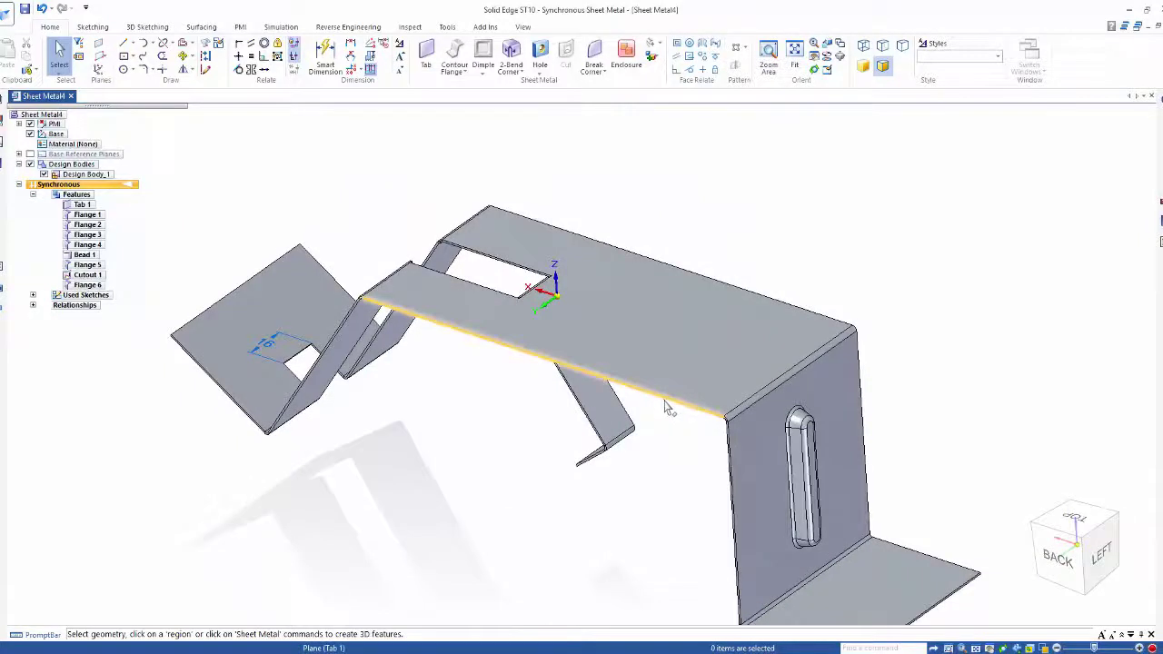
click(669, 407)
key(Escape)
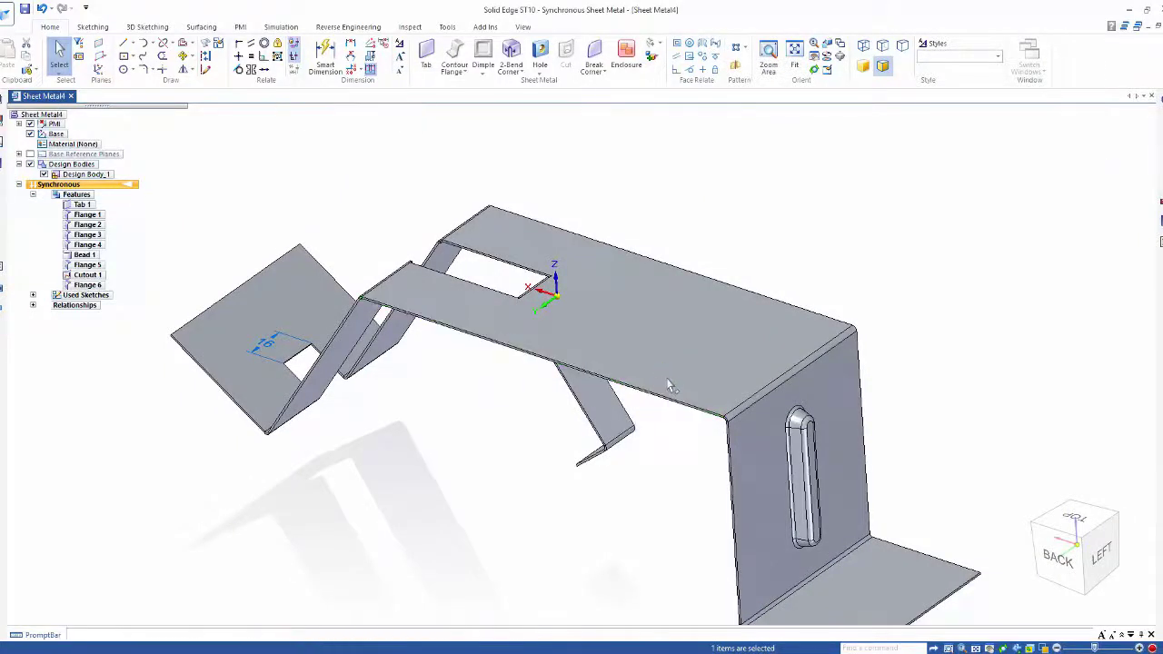
click(664, 386)
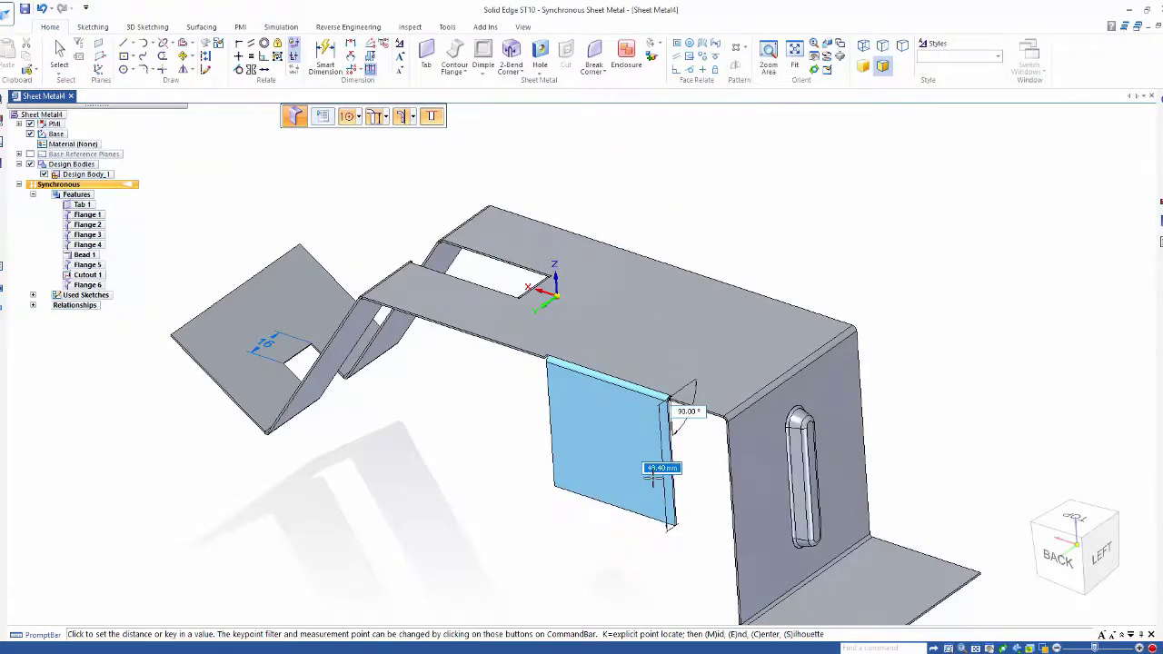
click(652, 478)
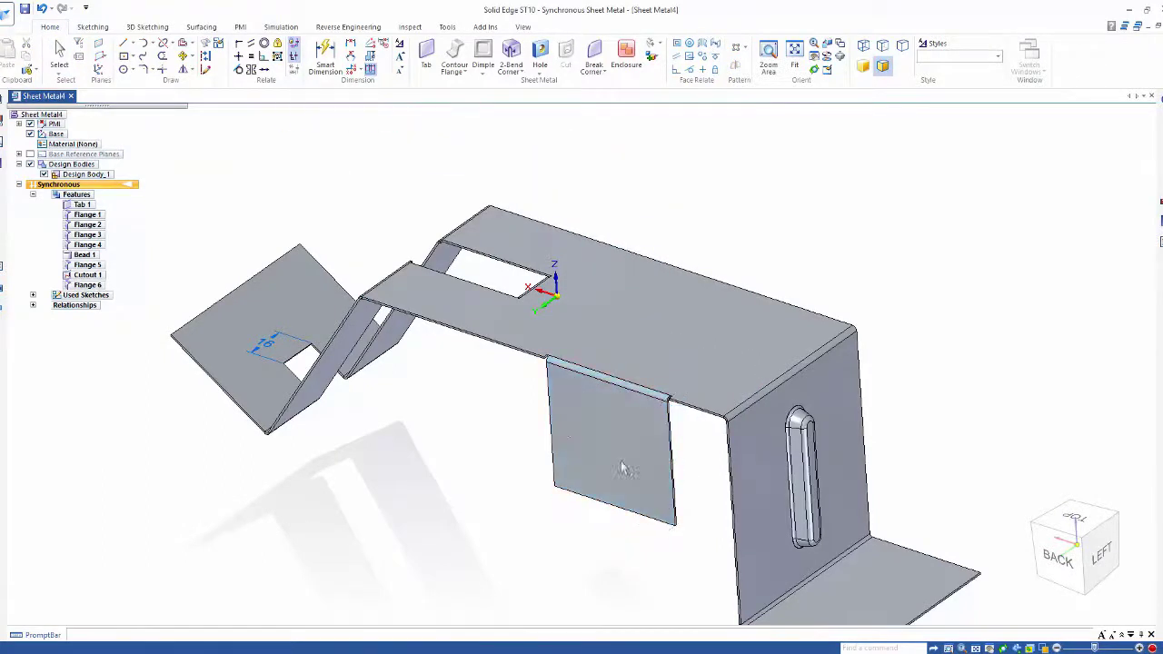
Step: Add a narrower partial 90° flange pointing upward on the +X portion of the tab's +Y edge
click(454, 336)
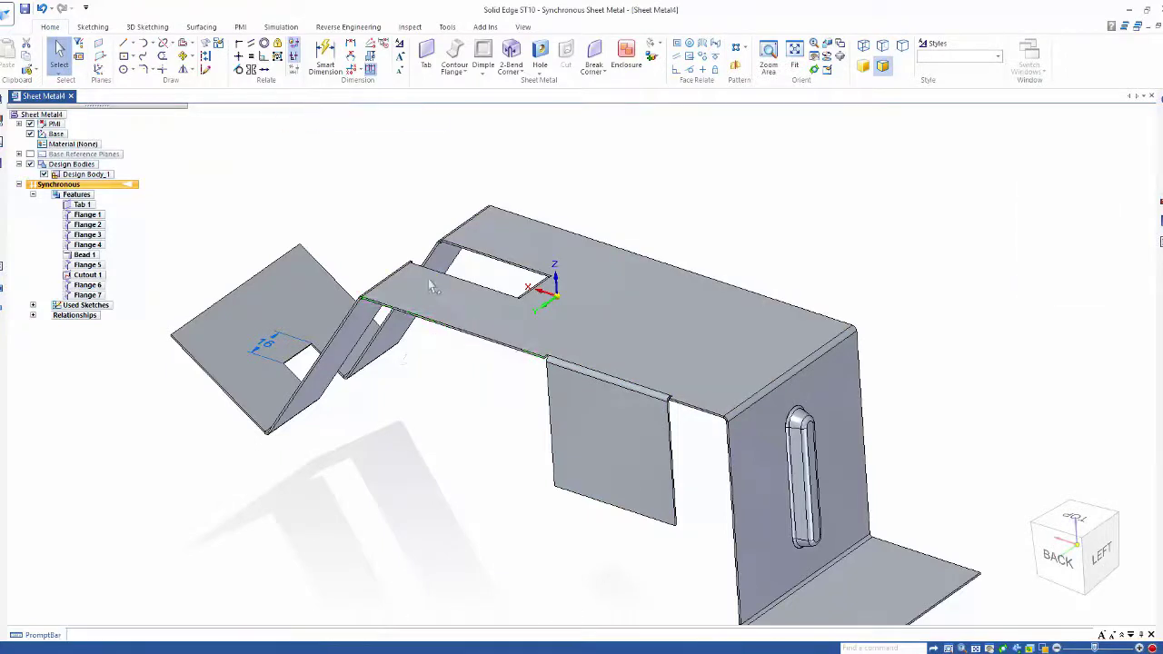
click(432, 287)
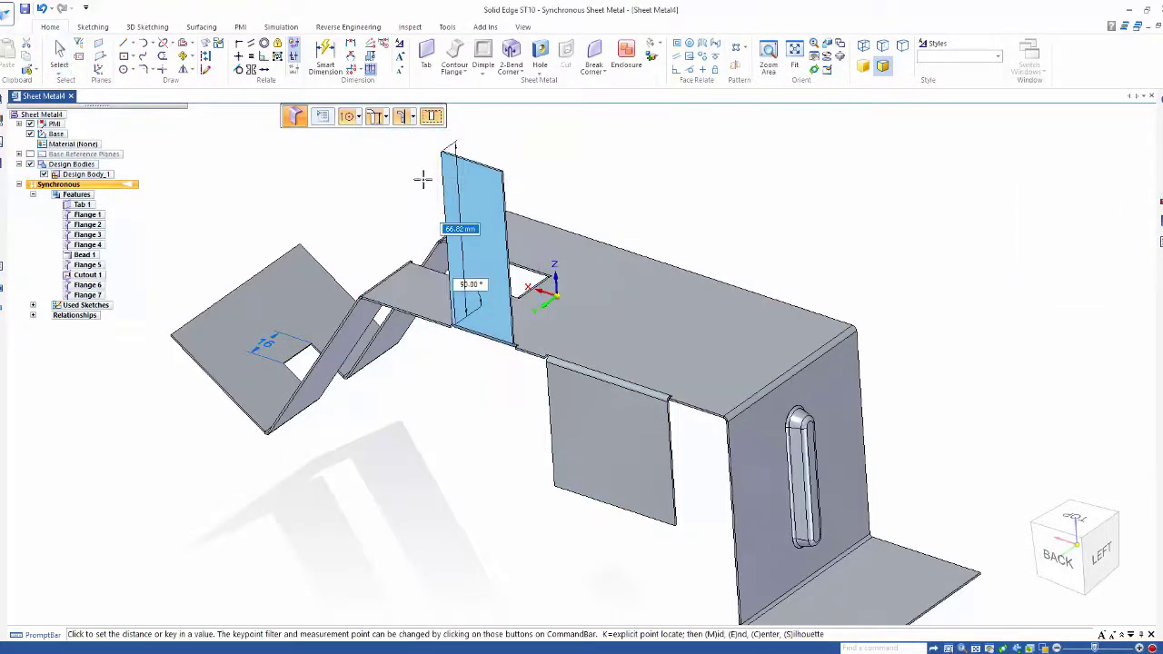
click(407, 238)
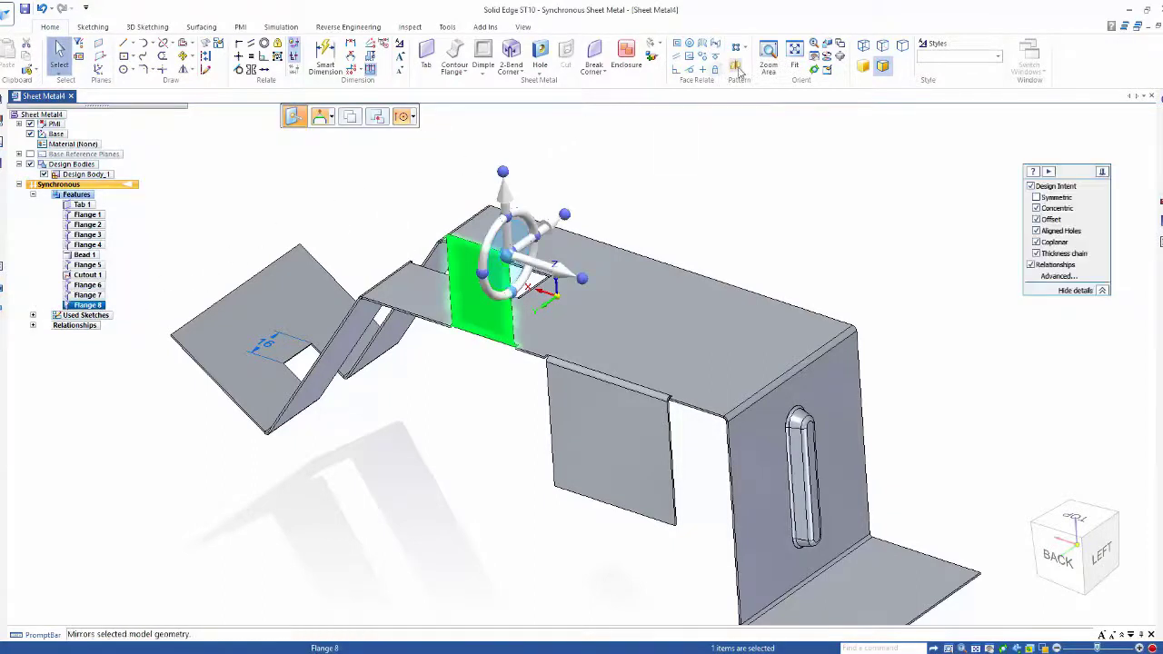
Step: Mirror the upward partial flange about the base XZ plane onto the tab's -Y edge
click(734, 66)
click(735, 65)
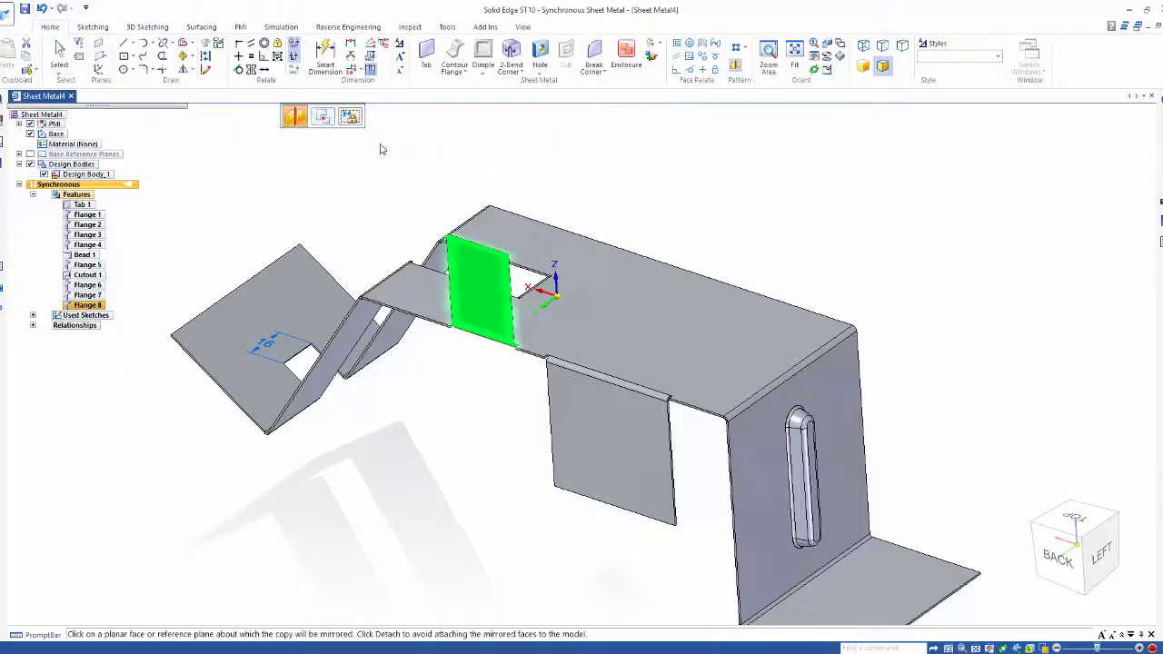
click(549, 280)
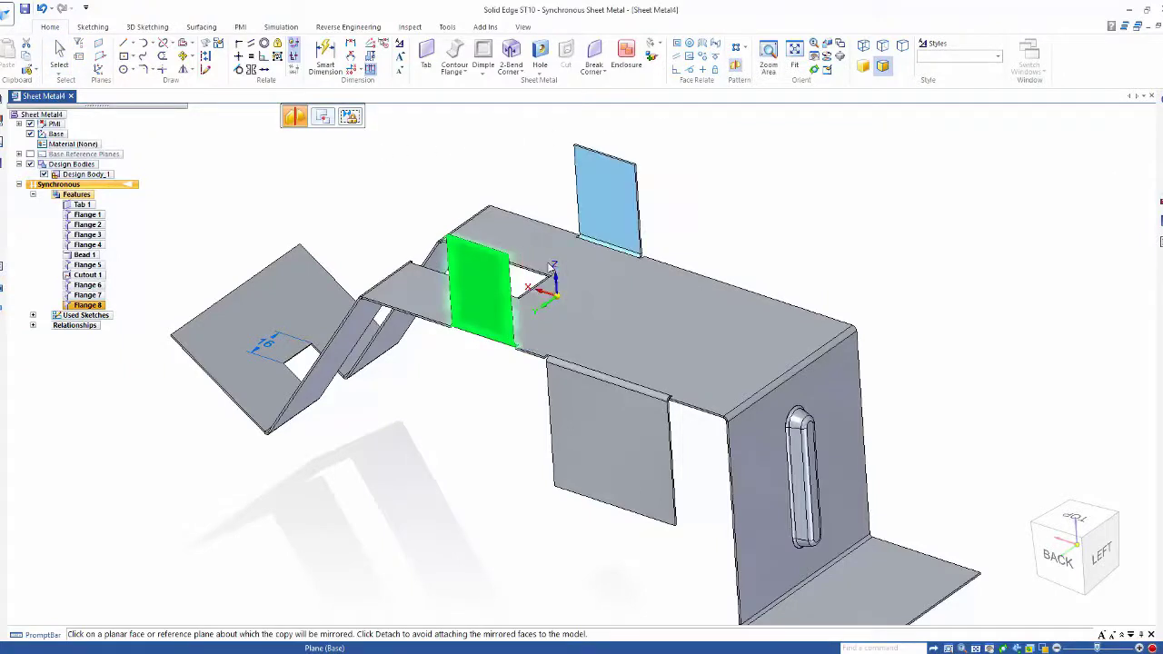
key(Escape)
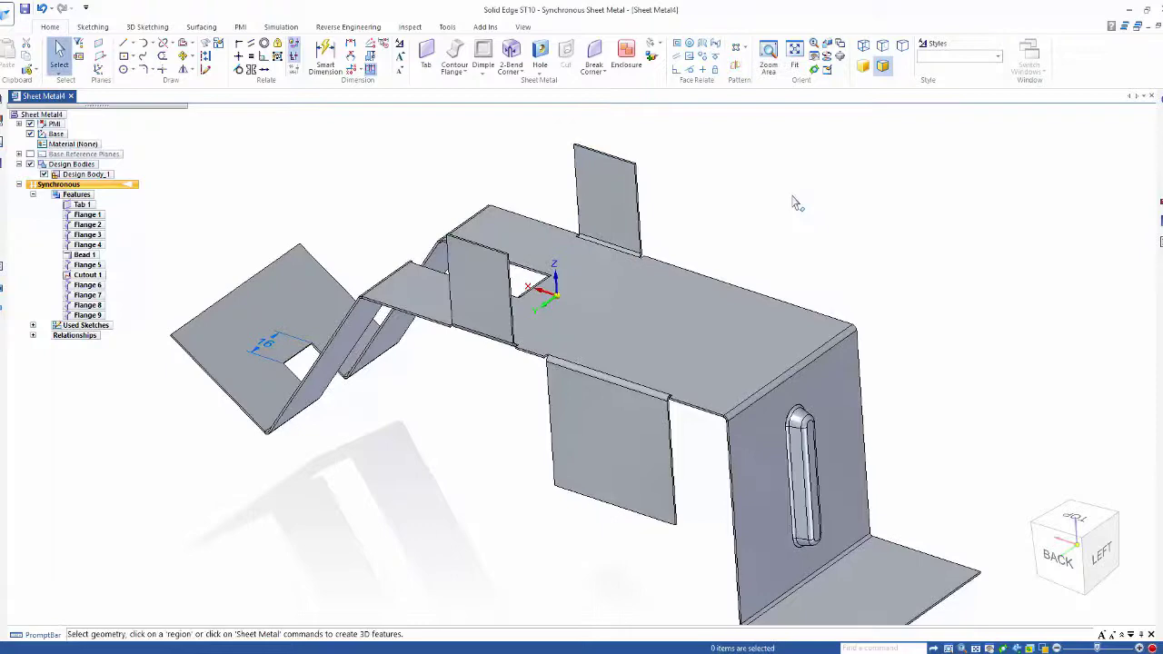
Step: Rotate the main tab face 5° around the bend at its -X end so the tab slopes upward toward +X
key(ctrl+j)
middle_drag(793, 210, 548, 267)
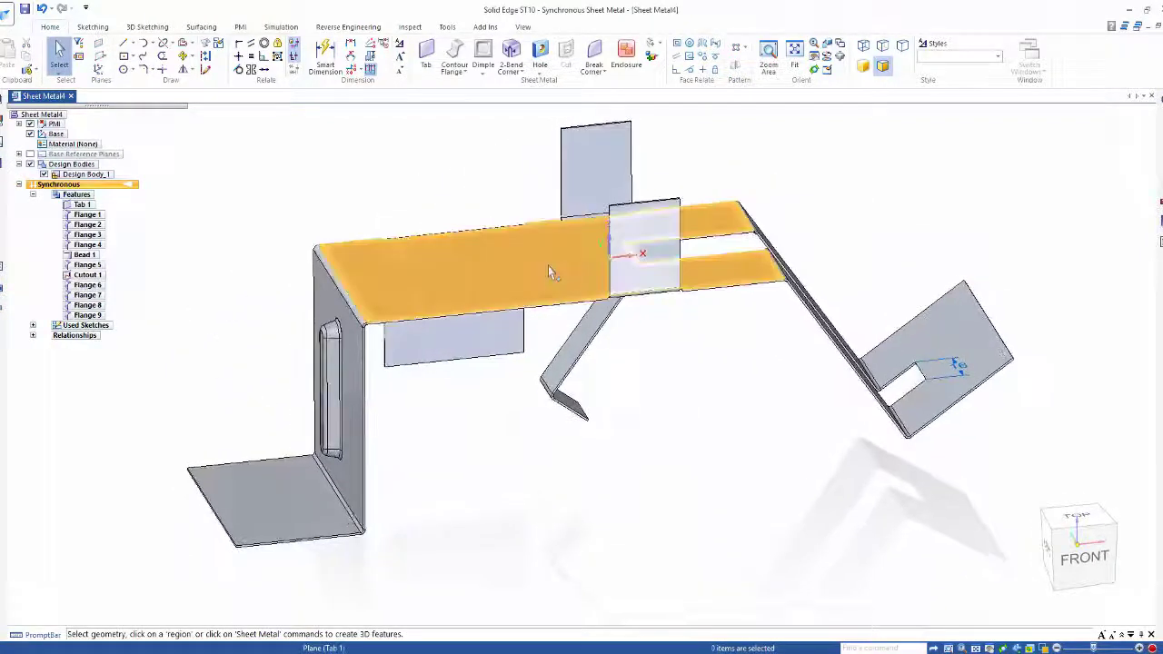
click(547, 270)
drag(546, 265, 344, 290)
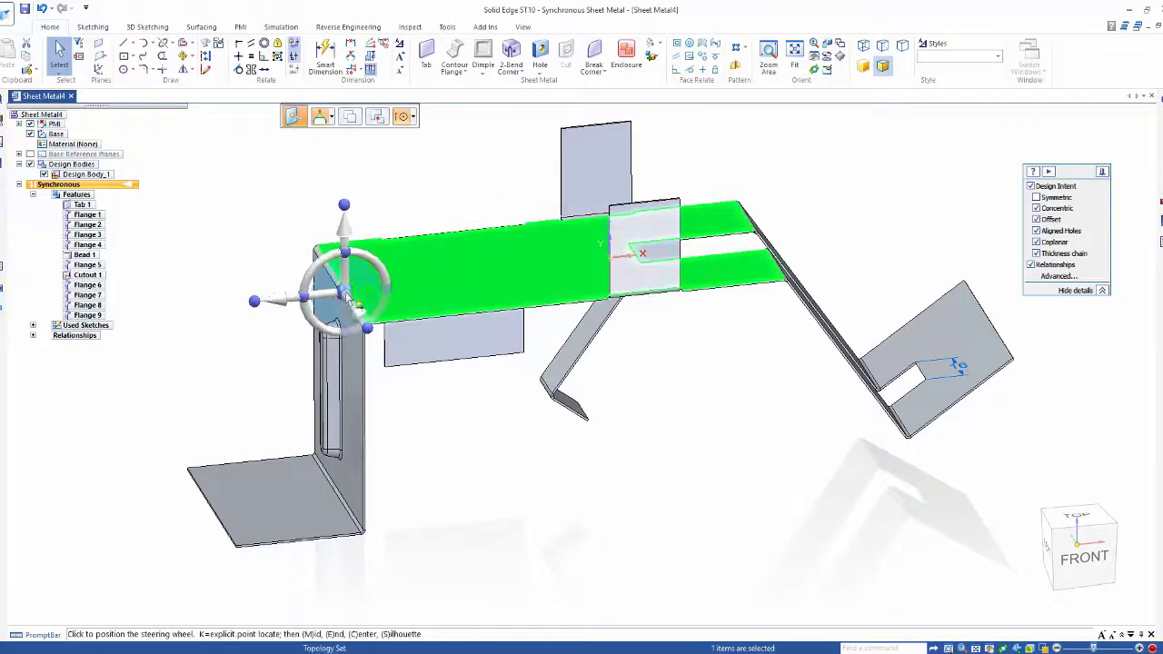
click(375, 286)
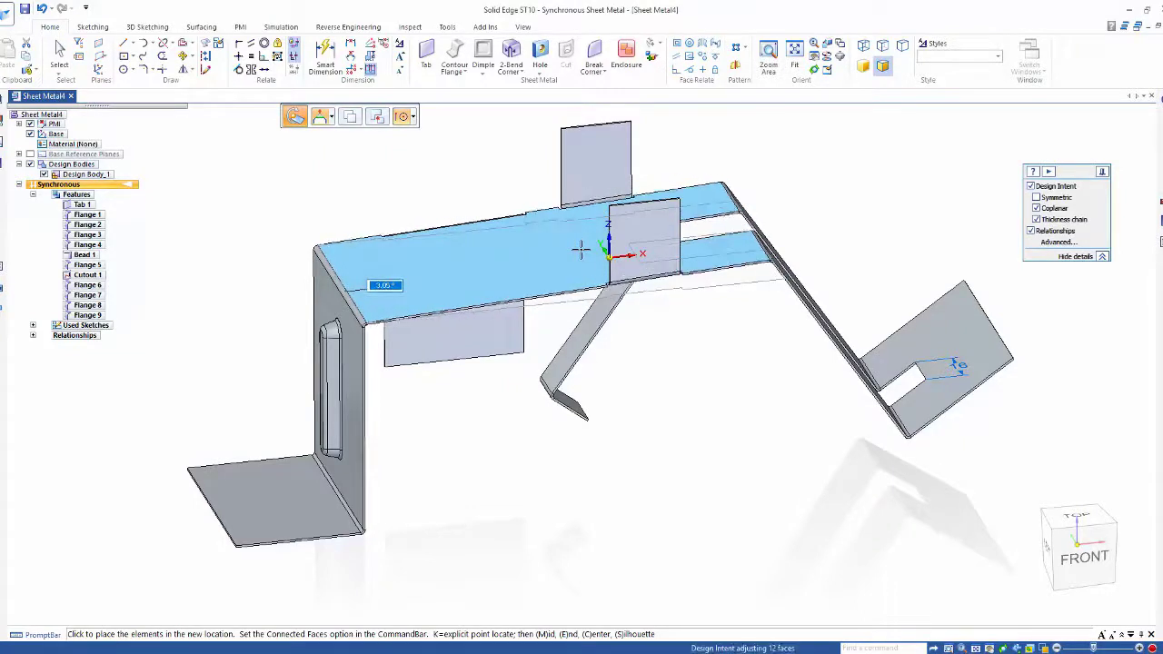
text(5)
key(Return)
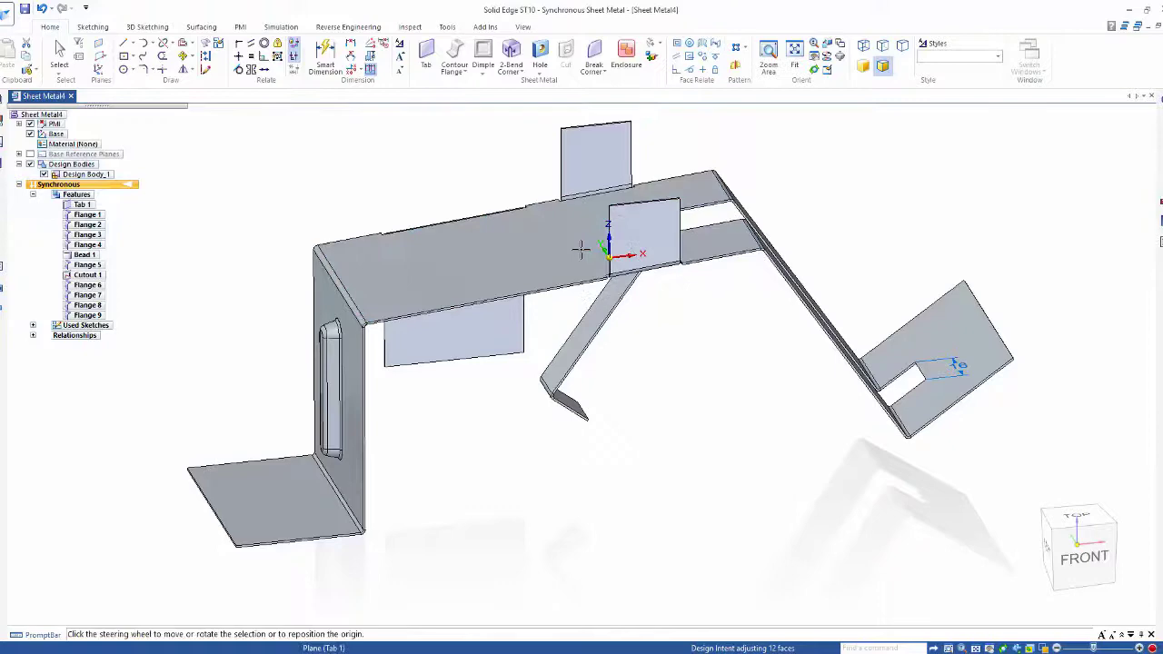
click(681, 391)
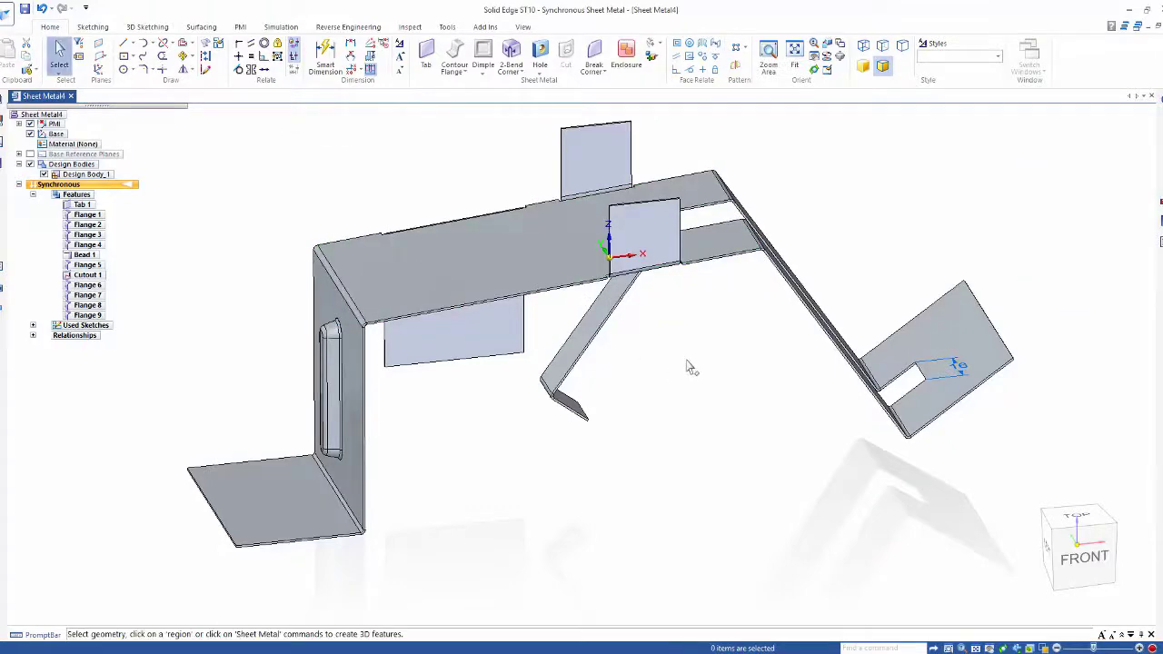
Step: Sketch a short horizontal line across the middle of the upward flange on the tab's -Y edge
middle_drag(688, 366, 486, 477)
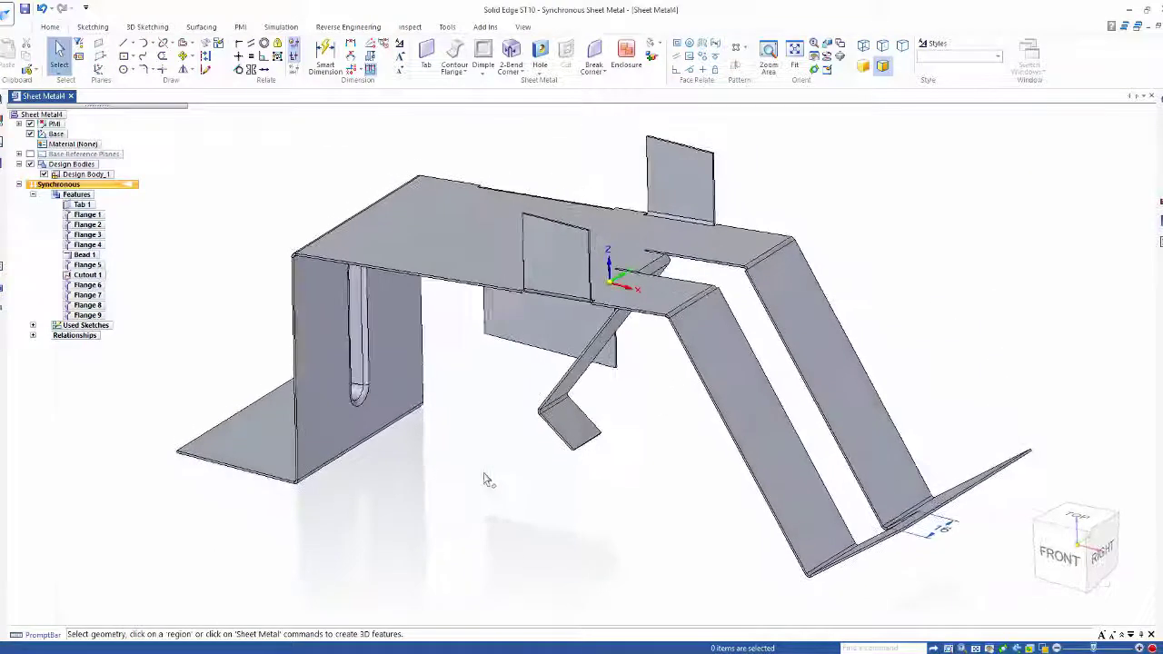
right_drag(486, 472, 511, 476)
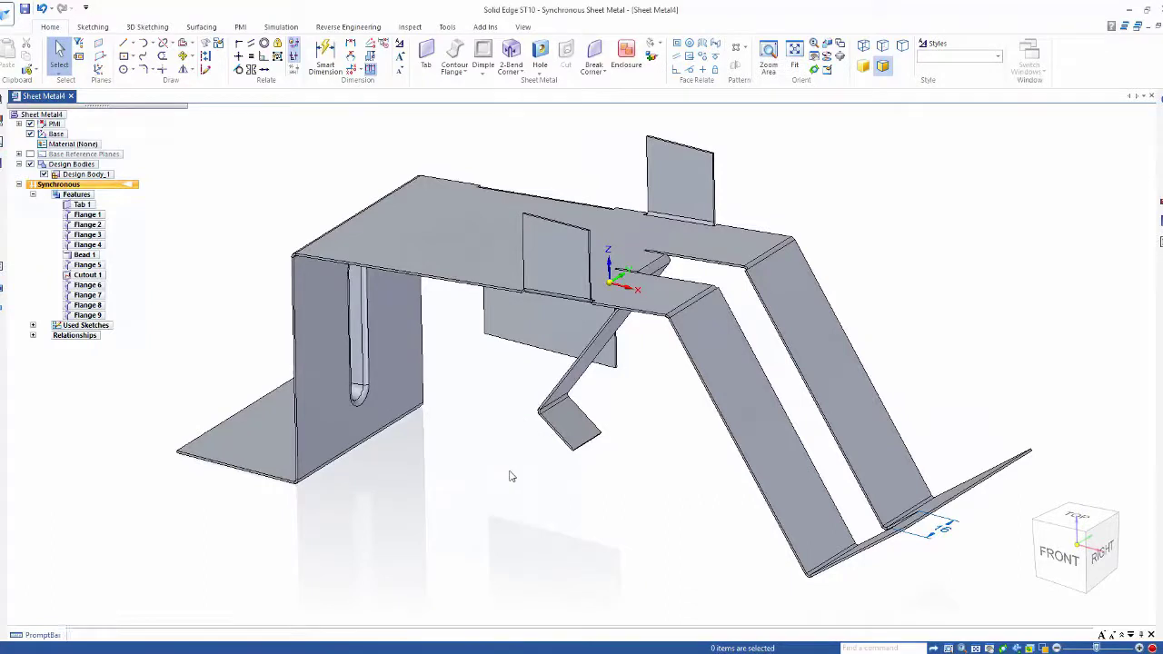
click(547, 258)
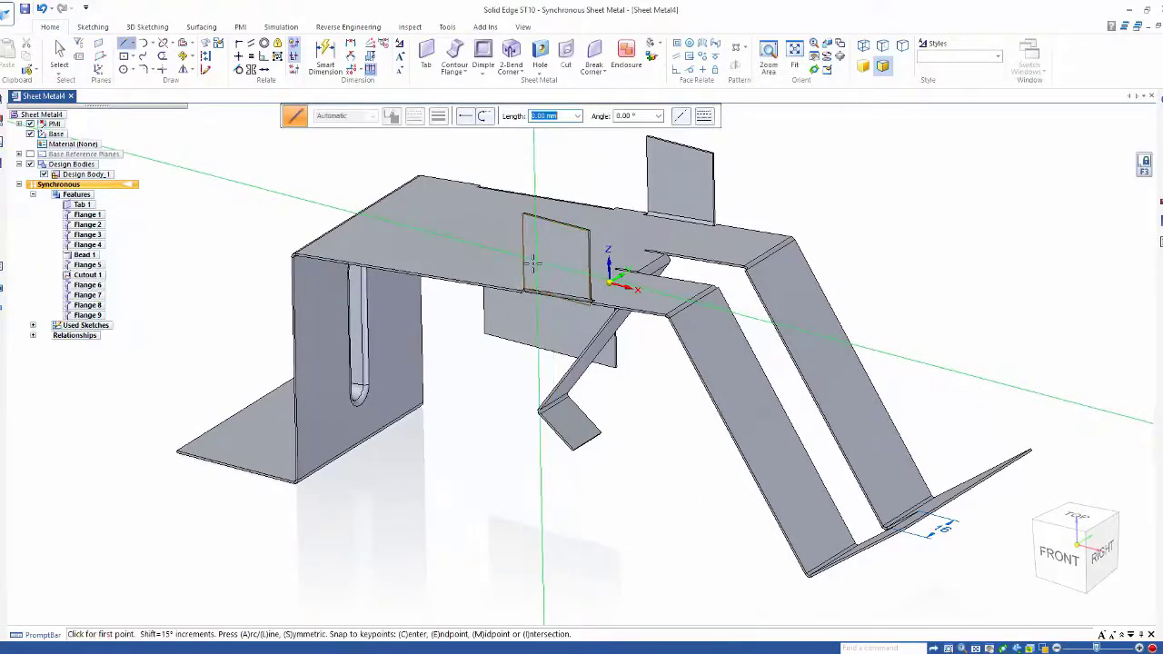
click(535, 267)
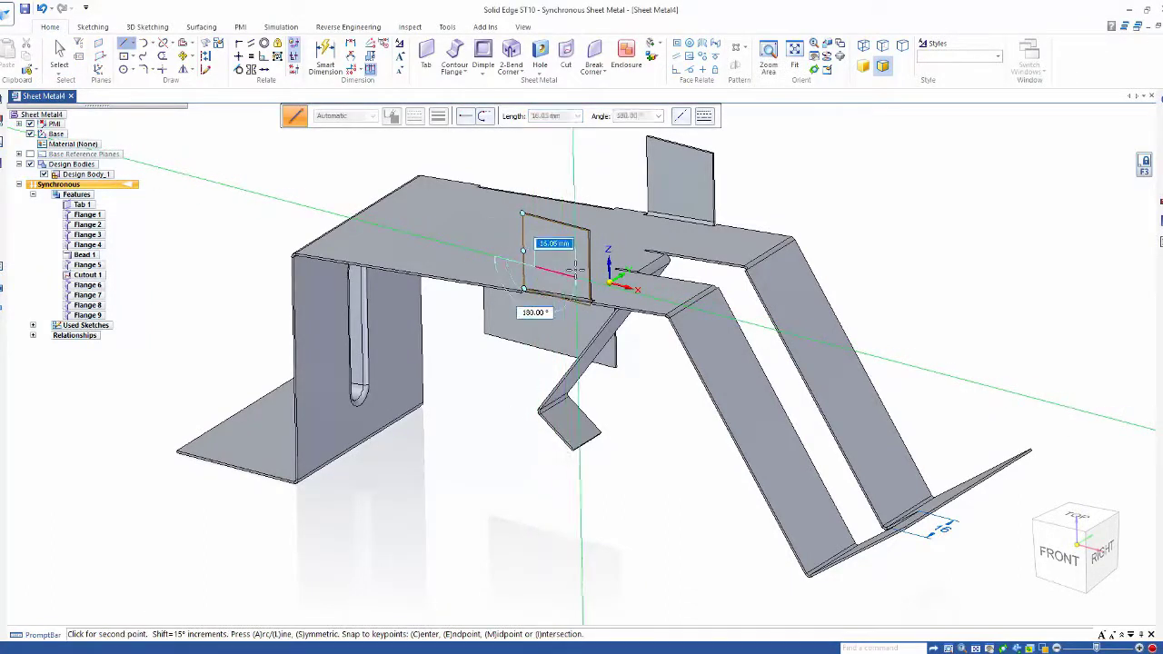
click(575, 277)
key(Escape)
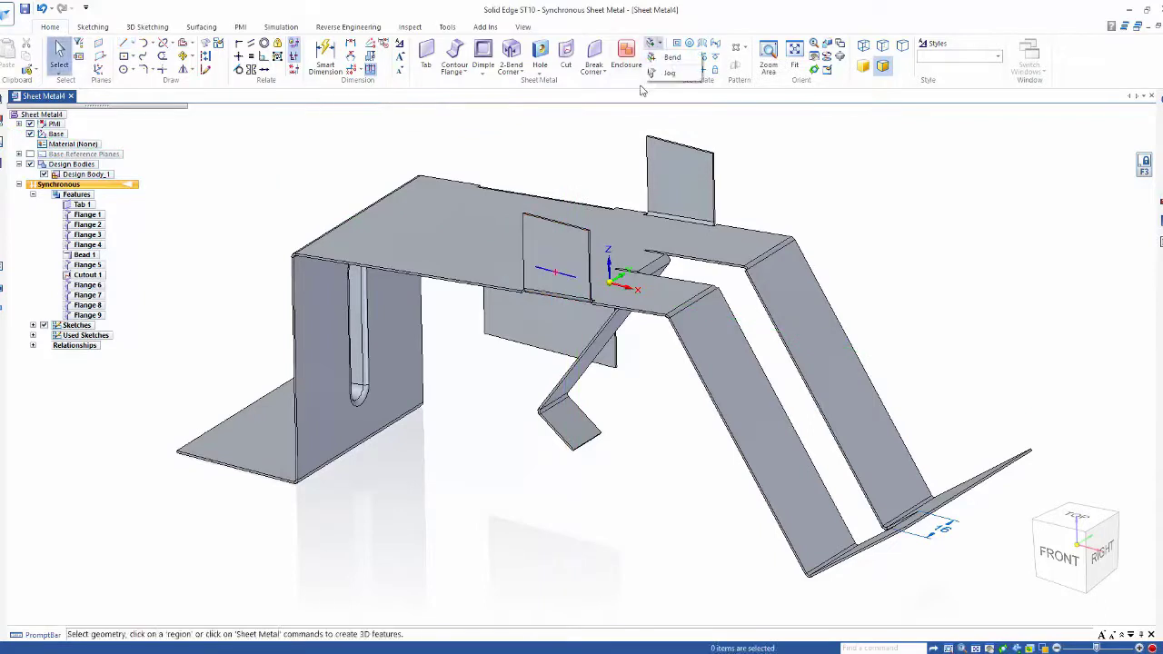
Step: Jog the -Y upward flange along its sketched line, bending the upper portion toward +Y with an offset of about 52.5 mm
click(570, 277)
click(567, 275)
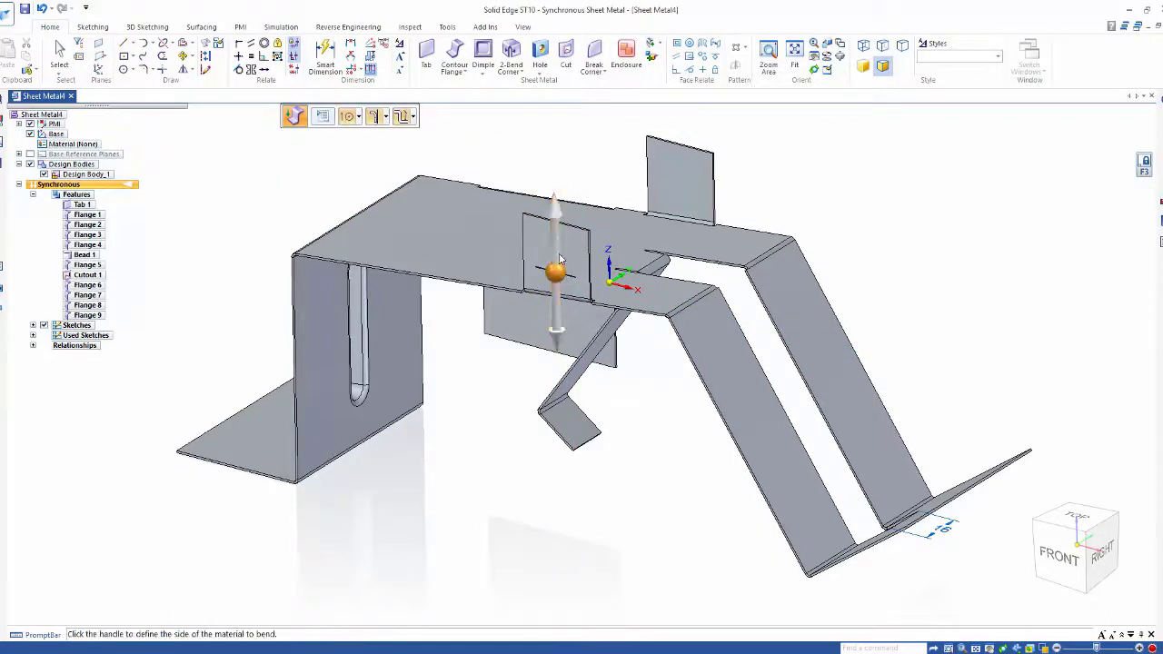
click(555, 240)
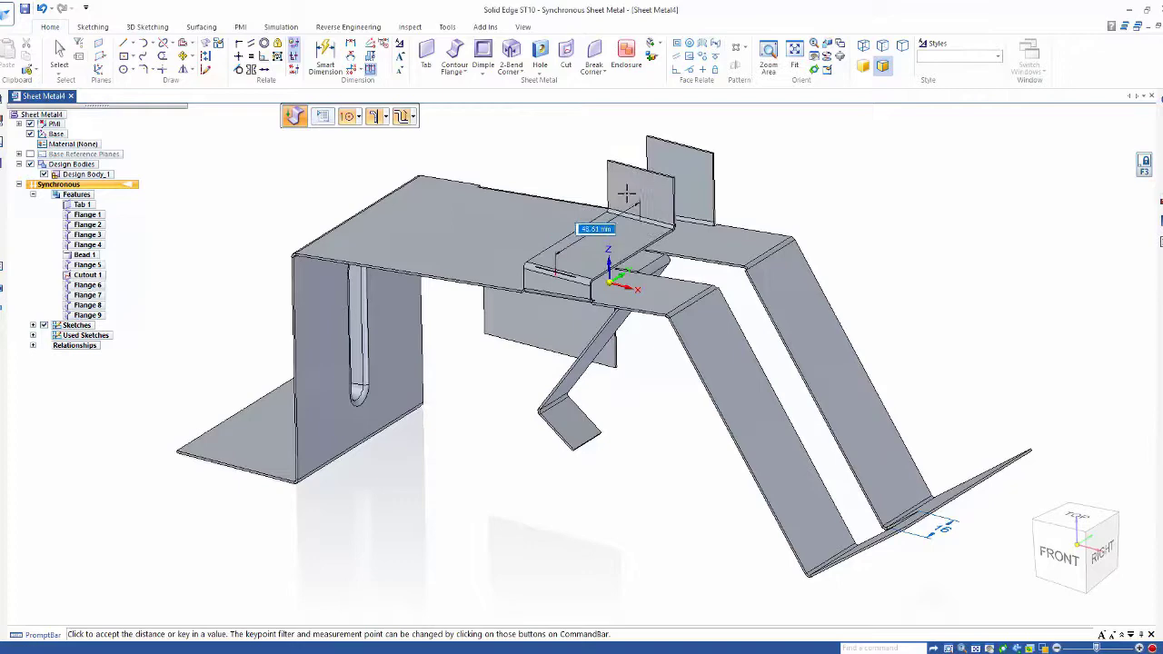
click(630, 188)
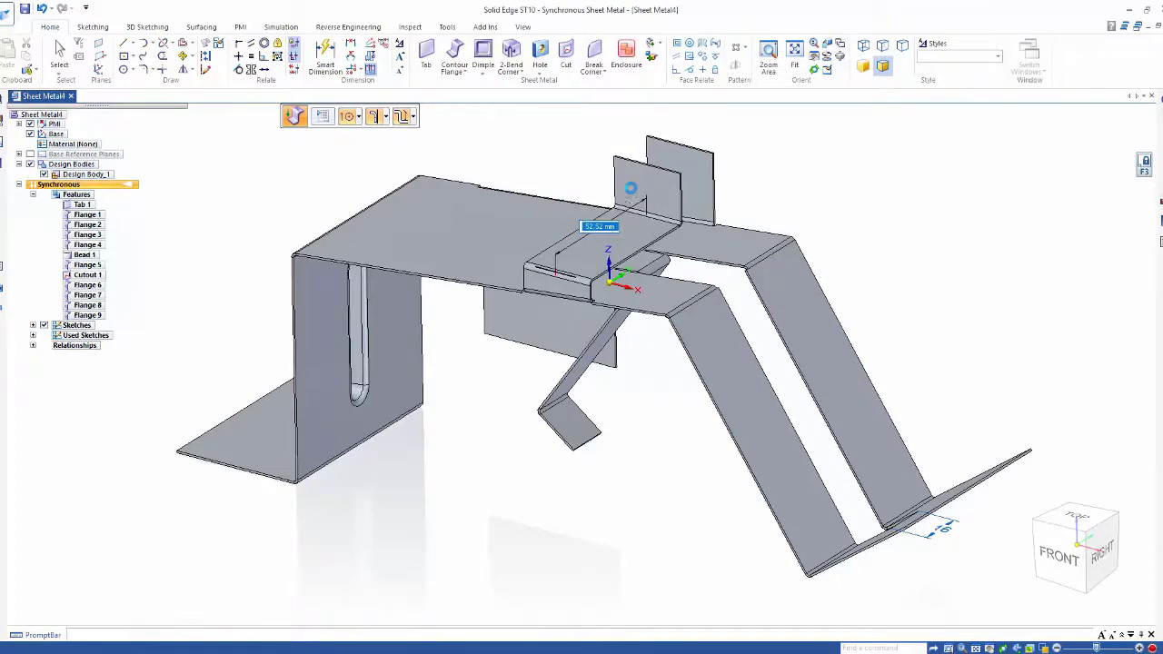
right_click(673, 464)
Step: Lock the sketch plane to the slot-end flange and draw a line about 10 mm long across it near its lower bend
right_drag(705, 462, 708, 461)
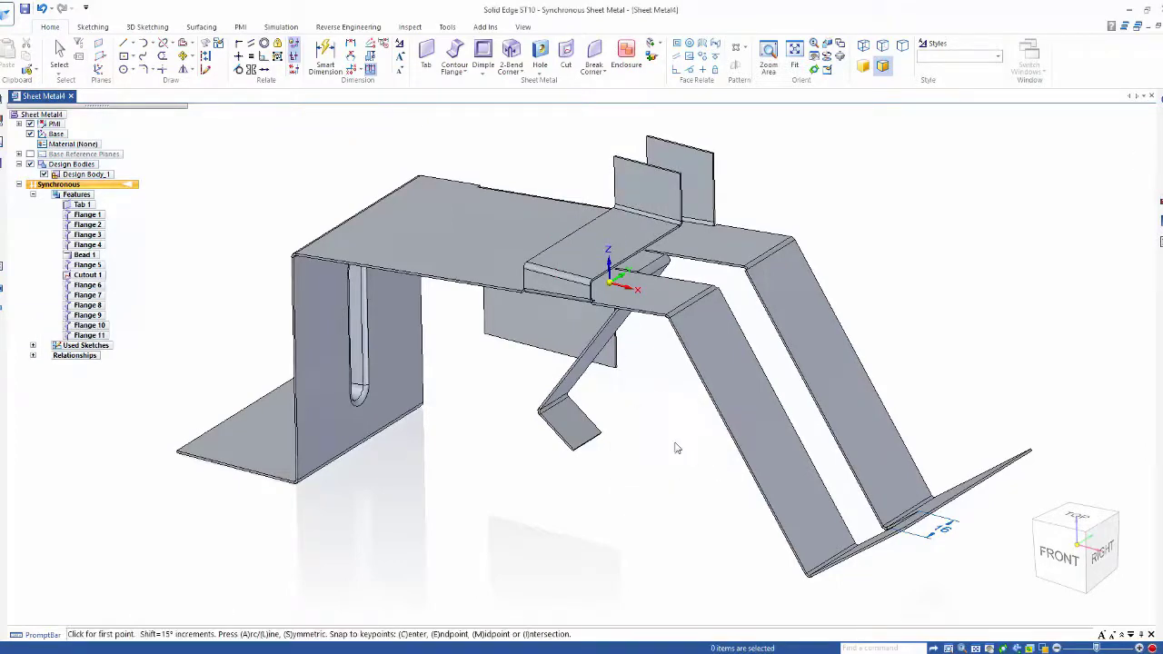
middle_drag(662, 435, 589, 376)
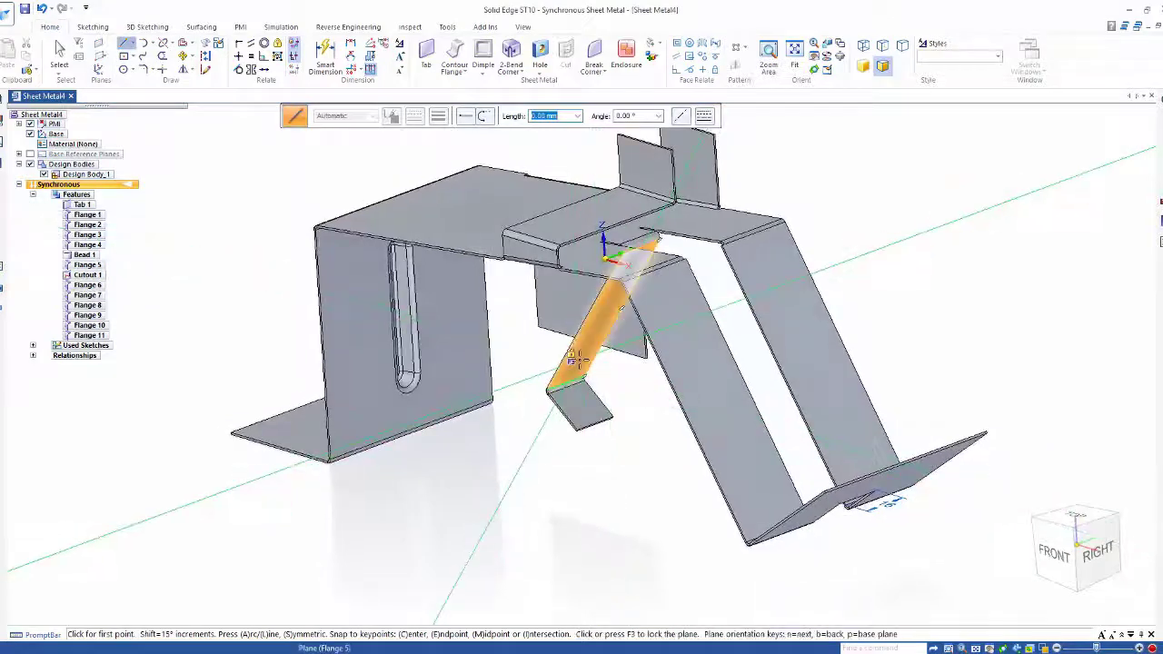
key(F3)
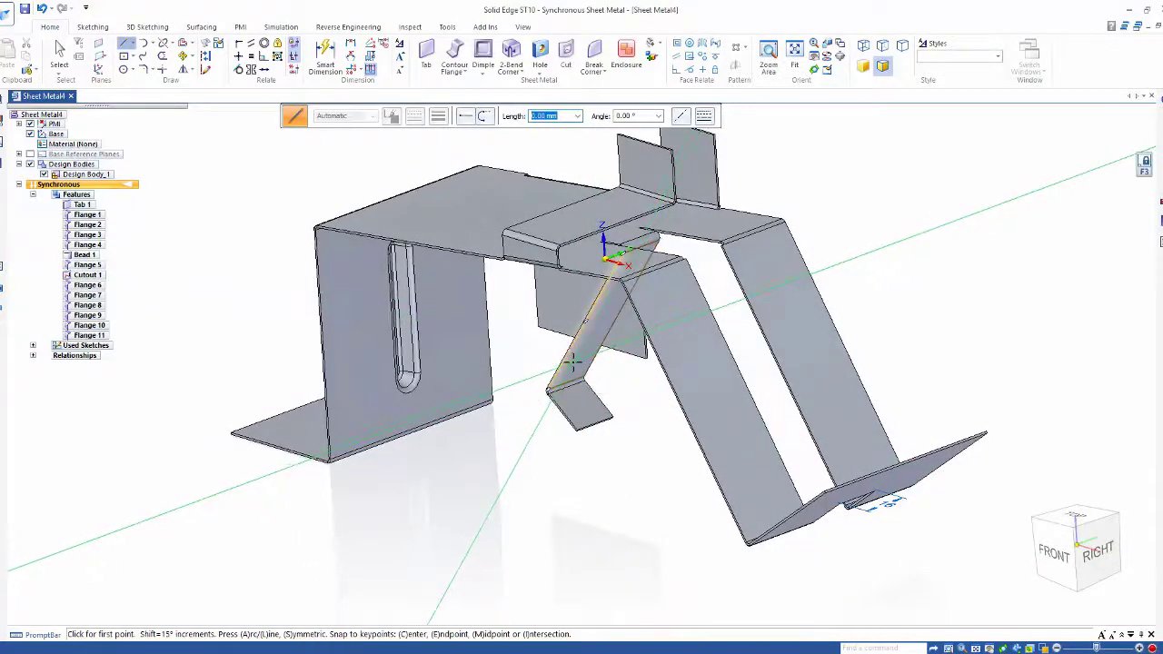
click(573, 361)
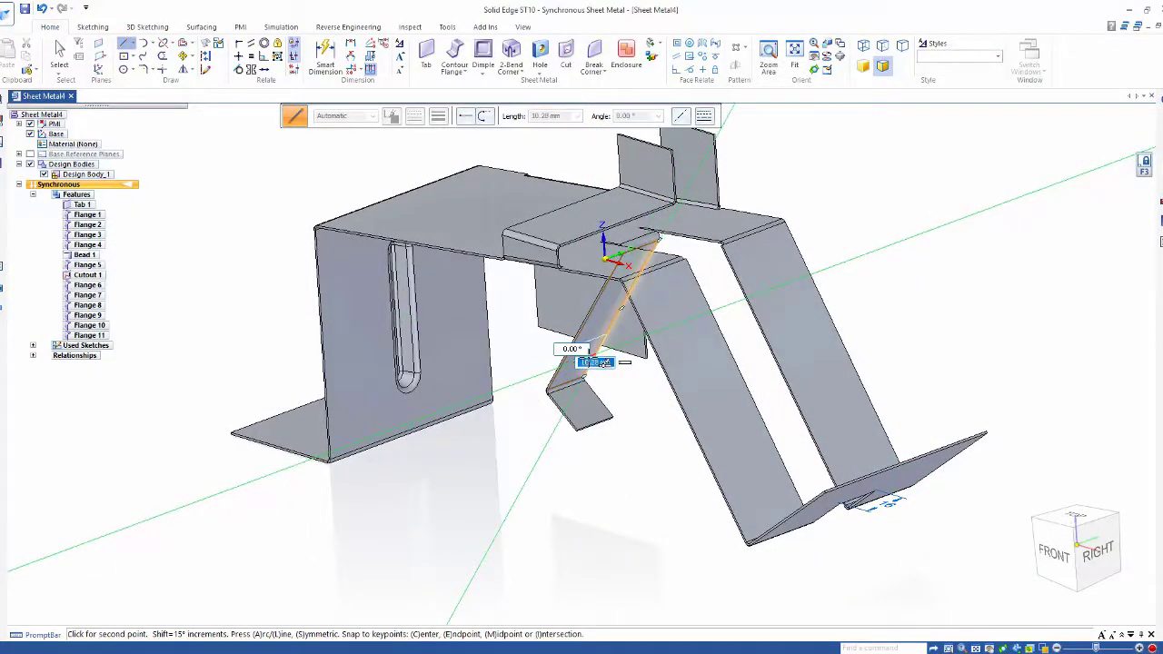
click(585, 357)
key(Escape)
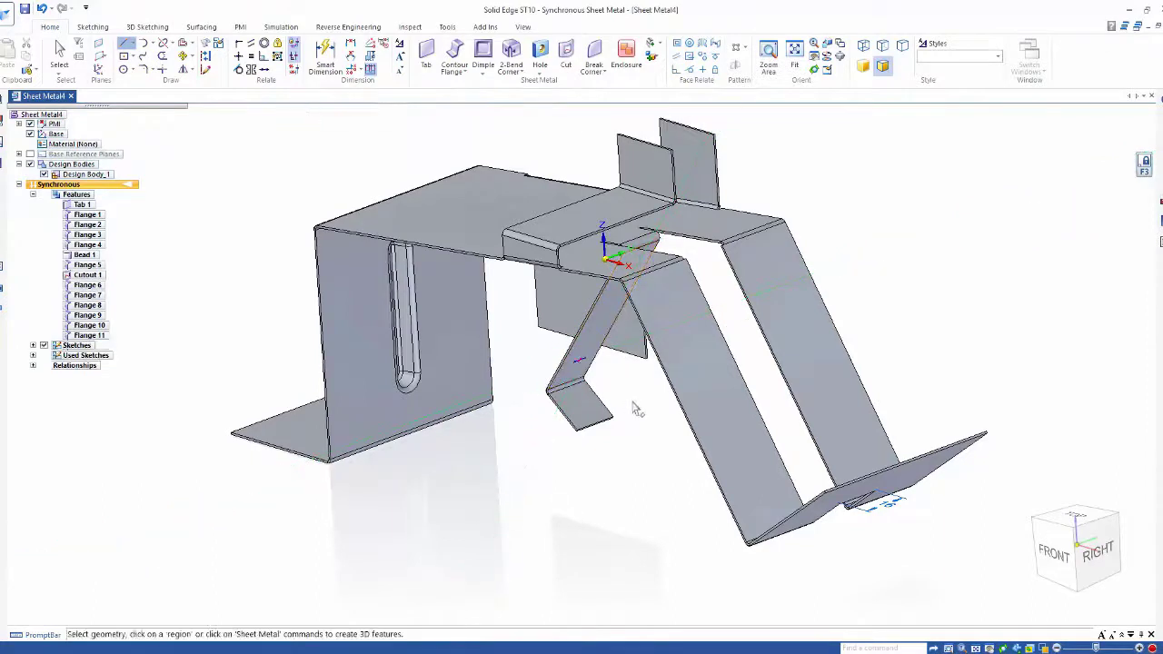
Step: Jog the slot-end flange along its sketched line, offsetting the lower portion and its foot toward -X
click(656, 44)
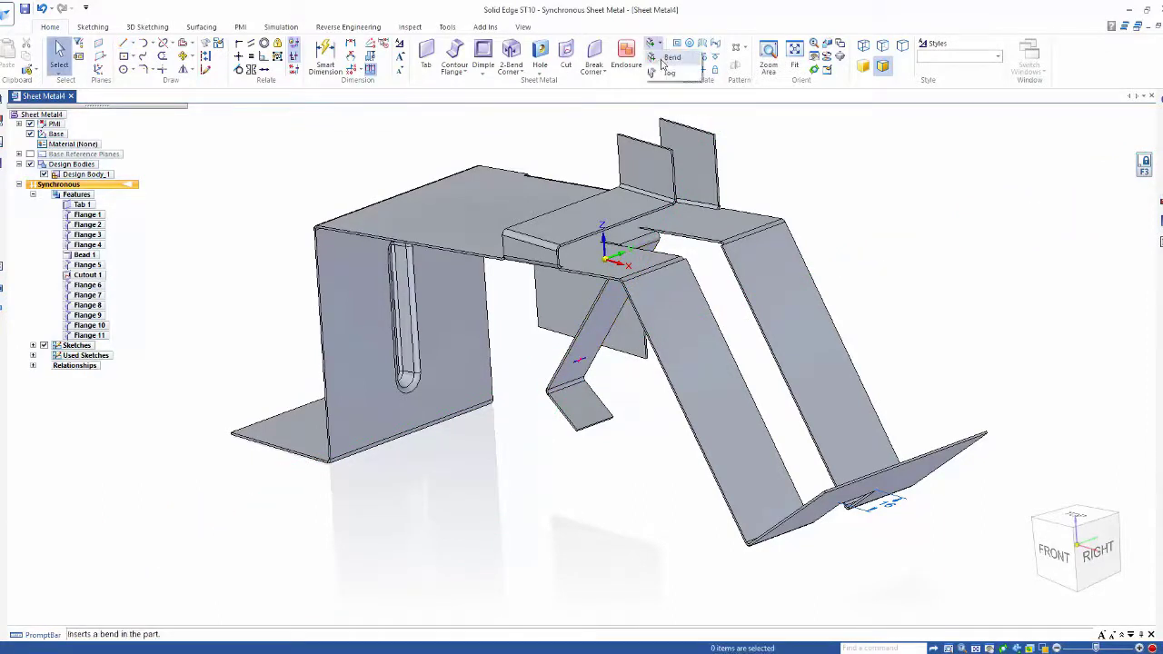
click(666, 72)
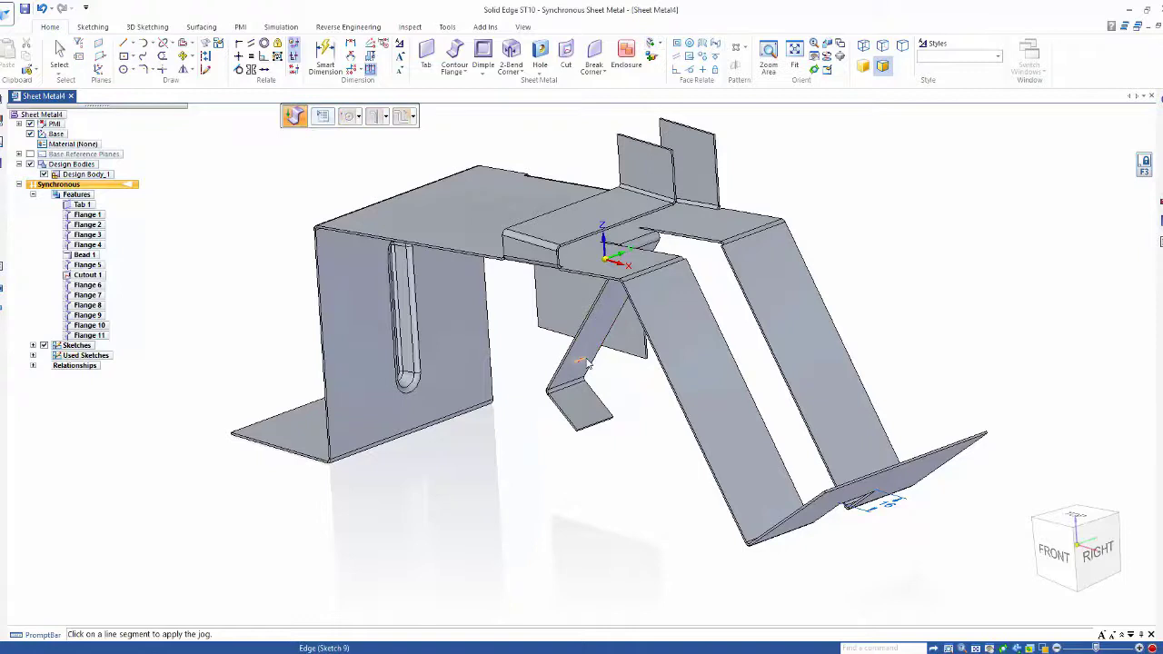
click(584, 365)
click(575, 368)
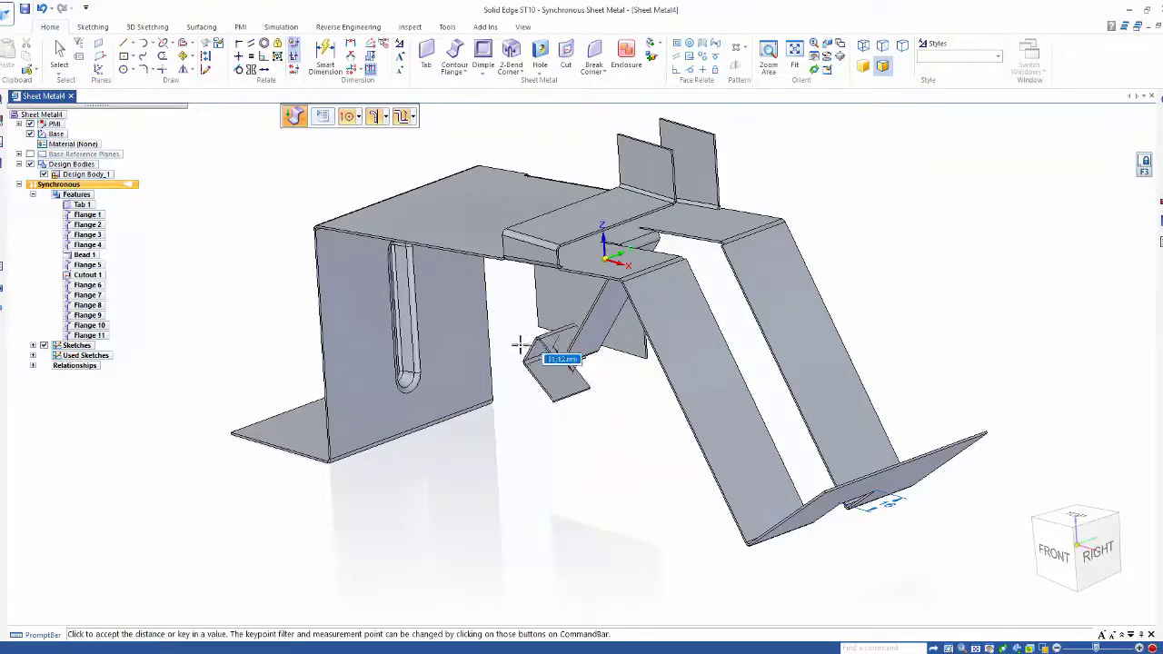
click(558, 423)
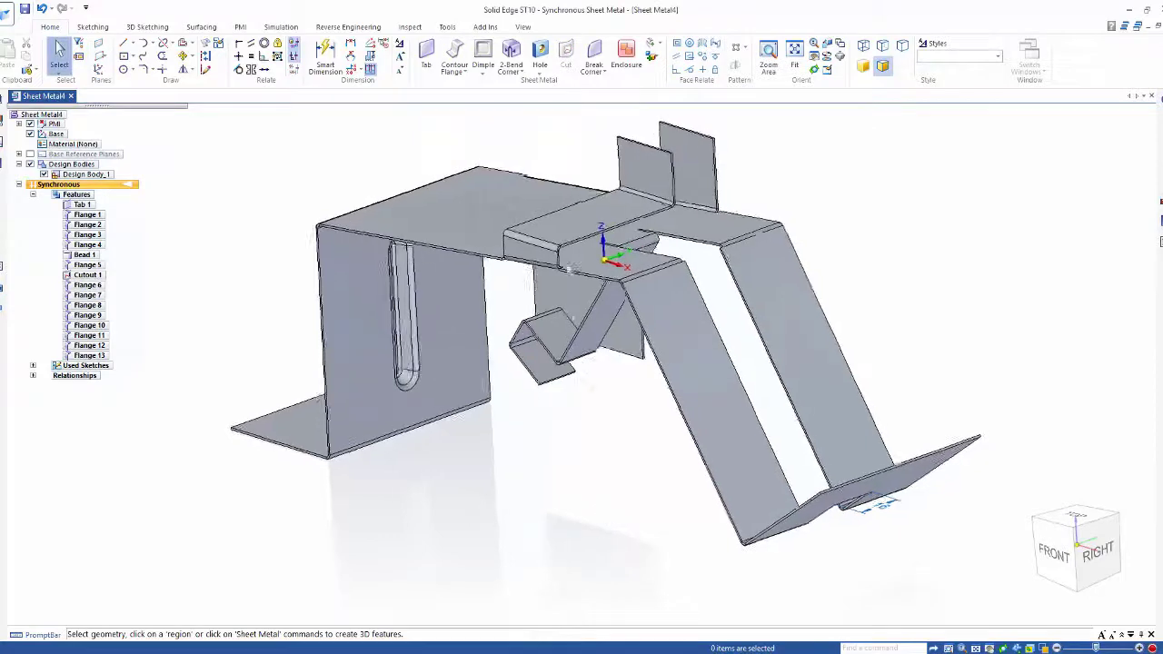
Step: Round the free corners of both upward flanges, the slot-end flange's foot and the +X end flange with Break Corner
click(593, 52)
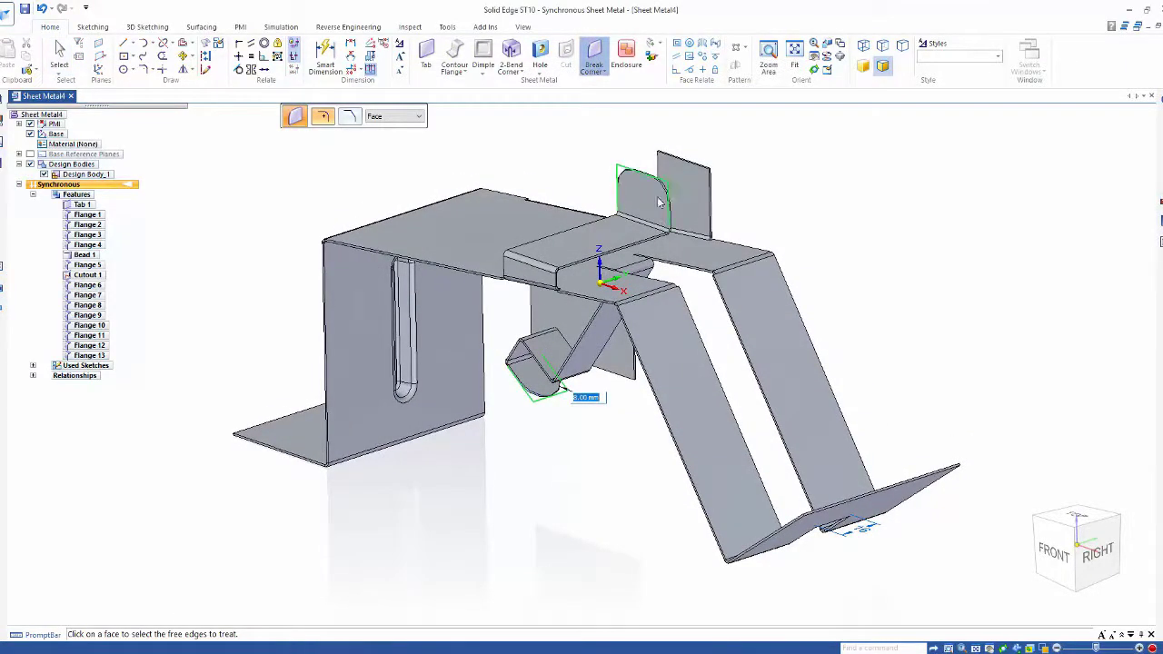
middle_drag(778, 191, 865, 324)
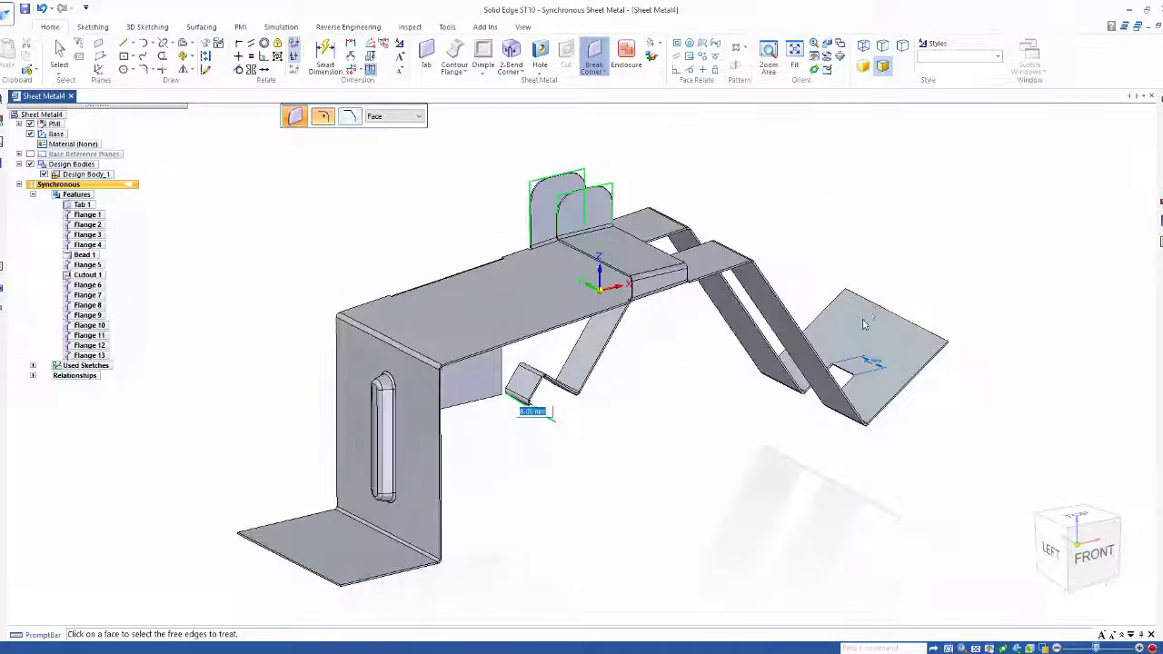
right_click(904, 205)
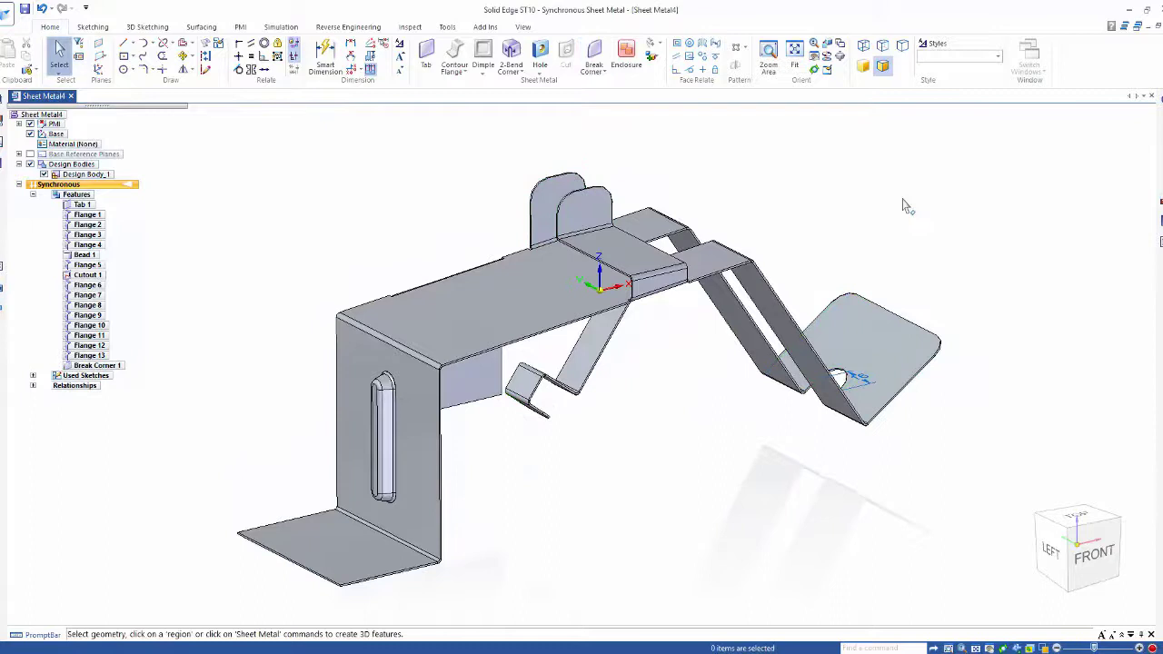
Step: Narrow the foot flange below the bead symmetrically by moving its -Y side edge inward about 20 mm
click(418, 577)
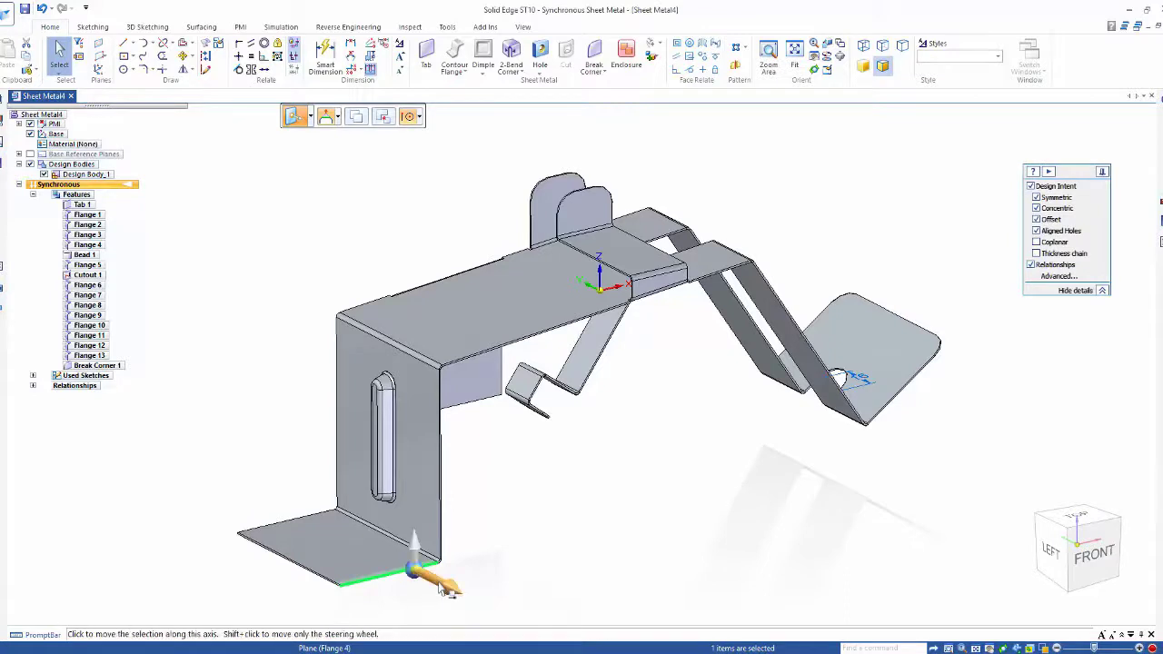
click(446, 586)
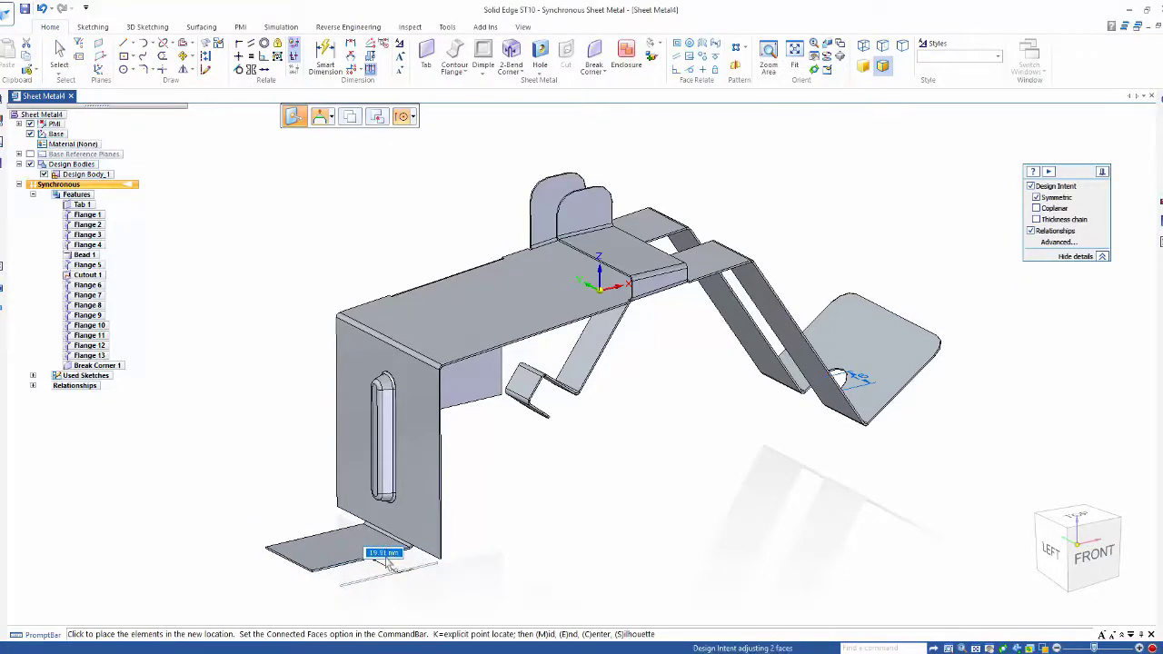
click(387, 563)
key(Escape)
Step: Add an open hem to the foot flange's outer -X edge using the saved Theebo Hem settings
middle_drag(249, 424, 292, 341)
click(457, 76)
click(461, 95)
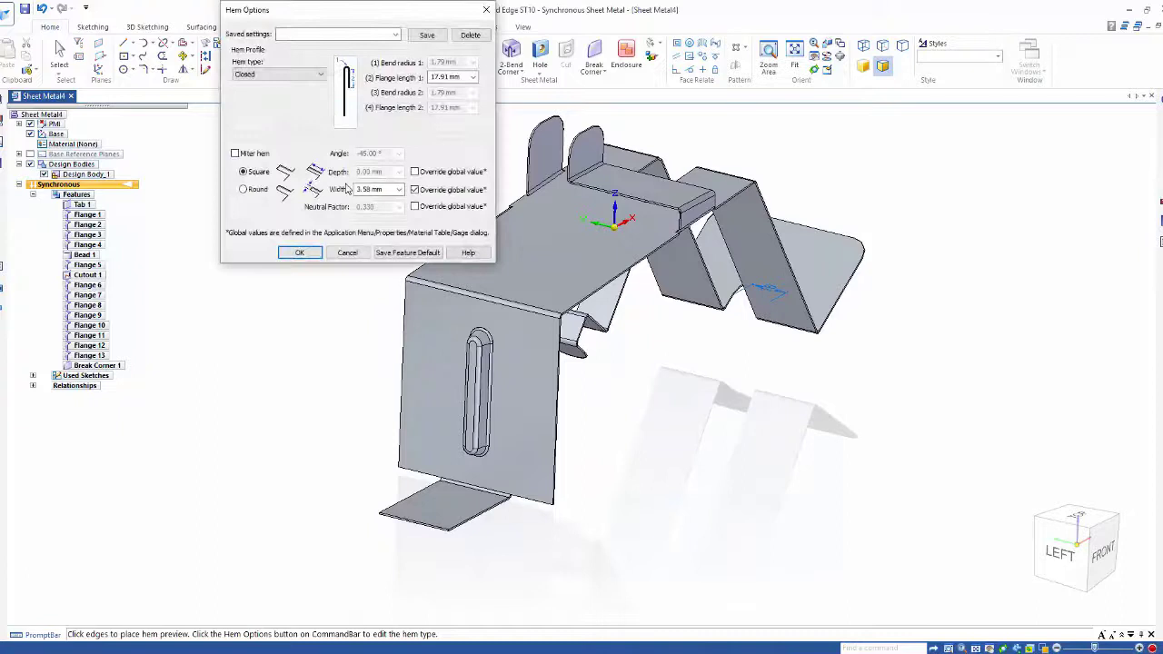
click(396, 34)
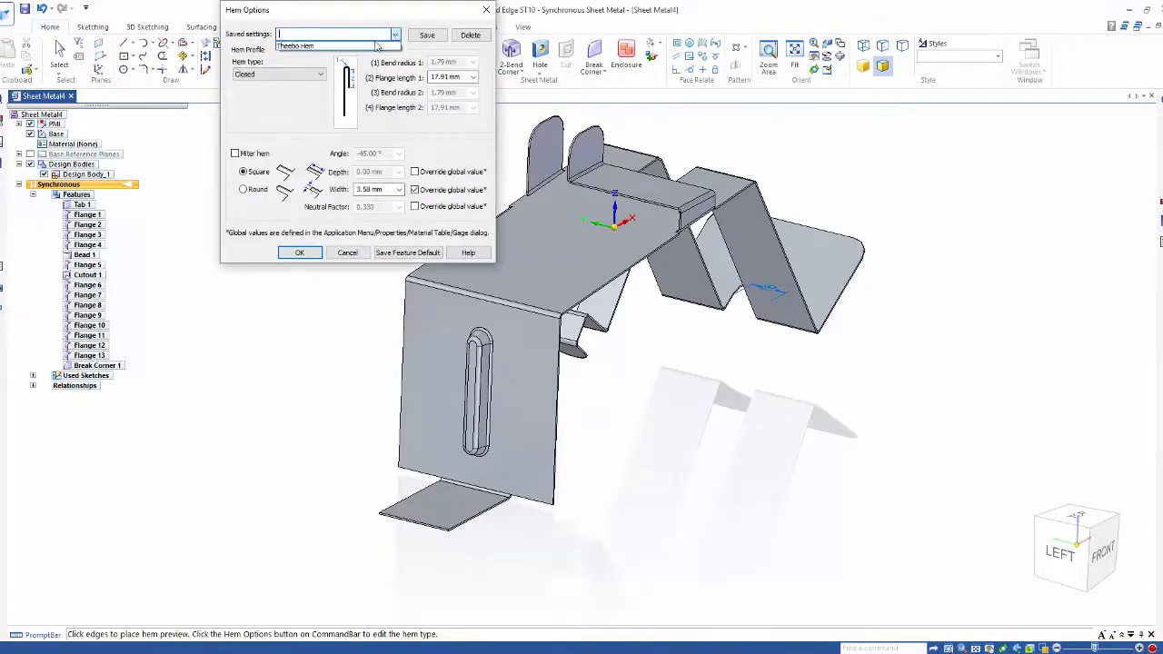
click(374, 44)
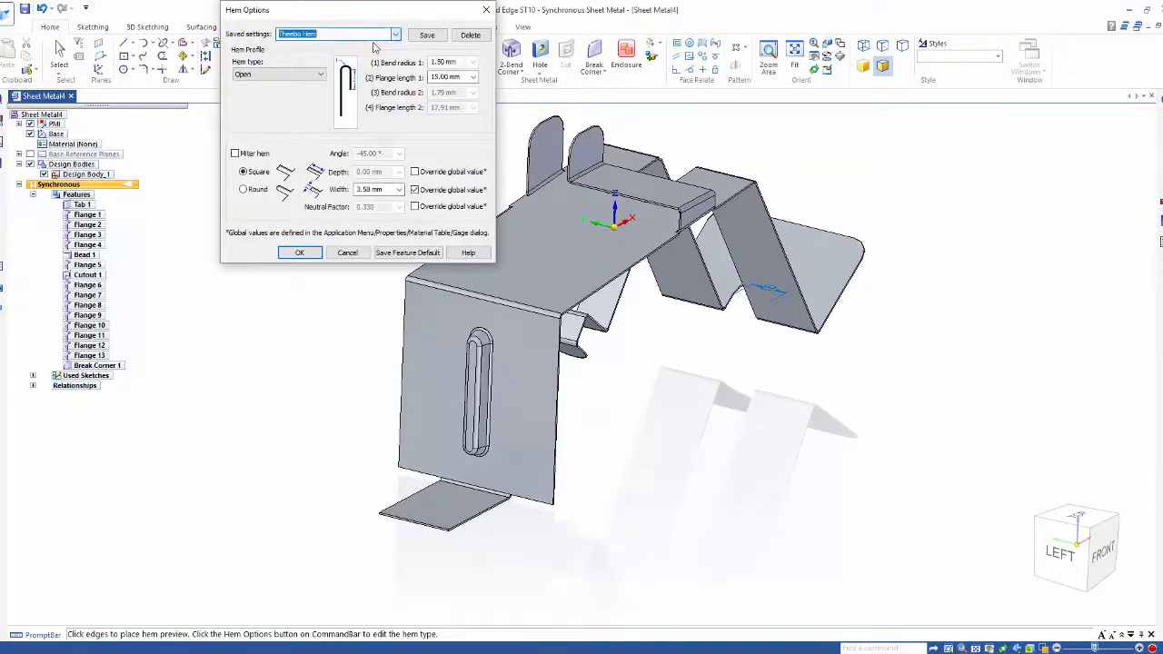
click(300, 253)
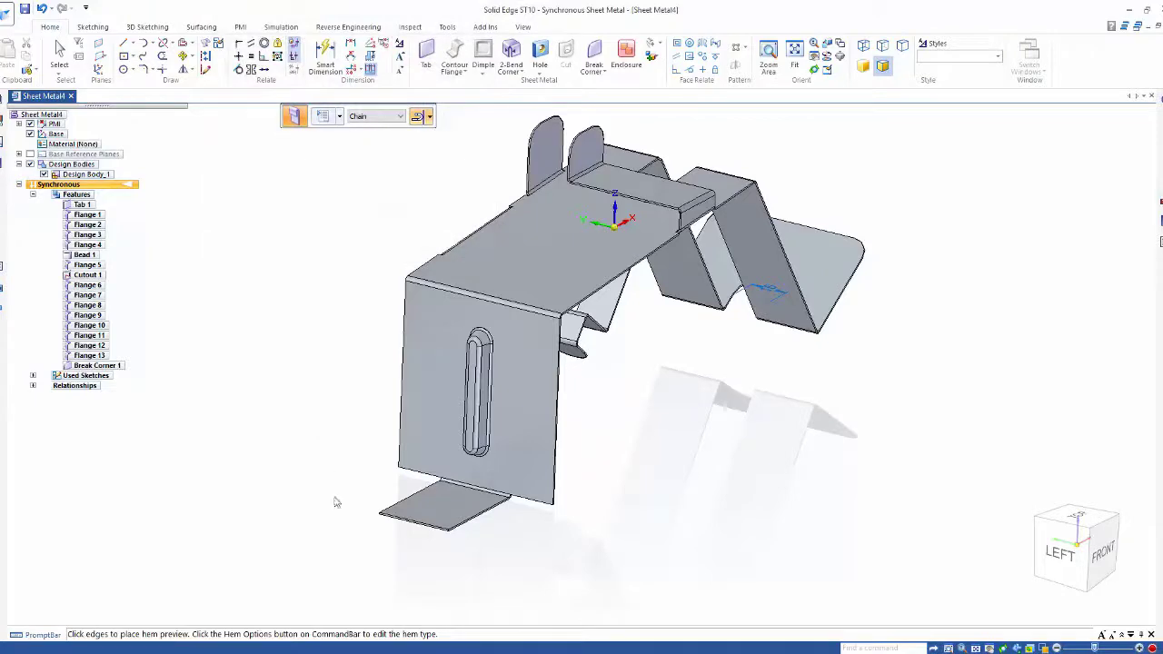
click(423, 532)
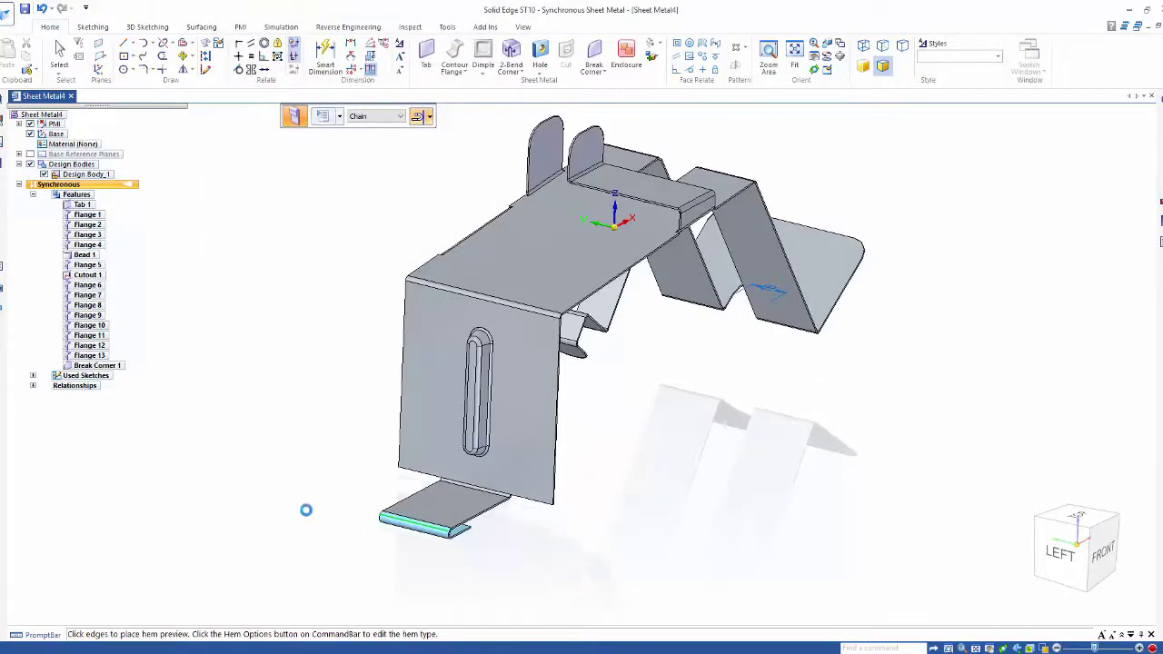
middle_drag(285, 510, 218, 446)
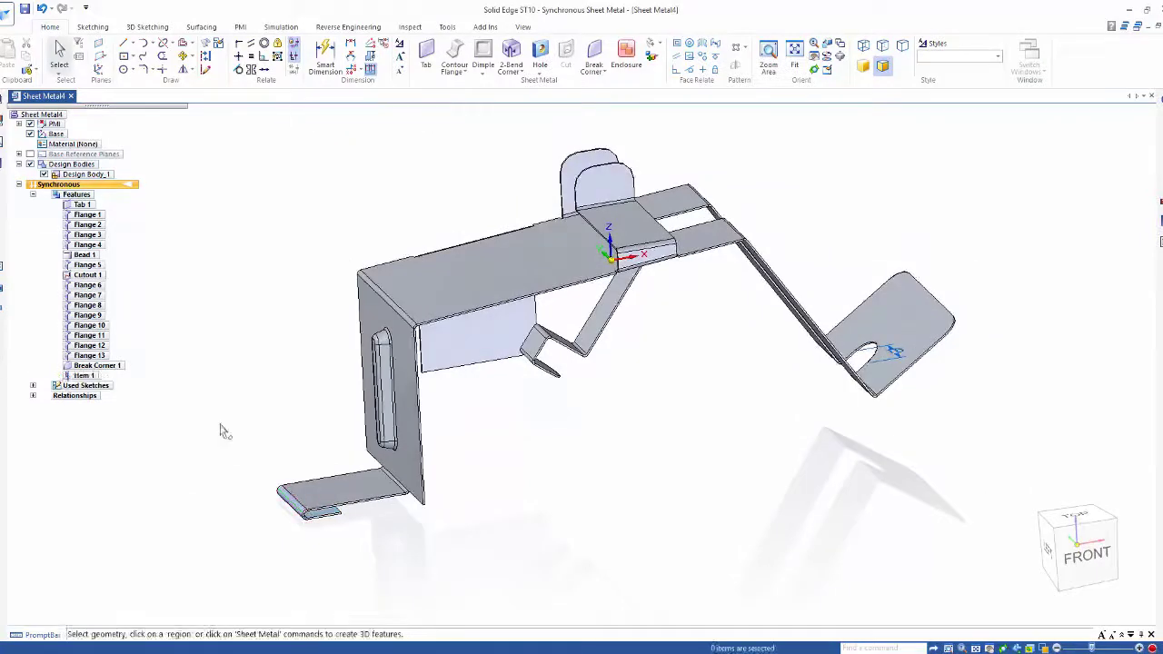